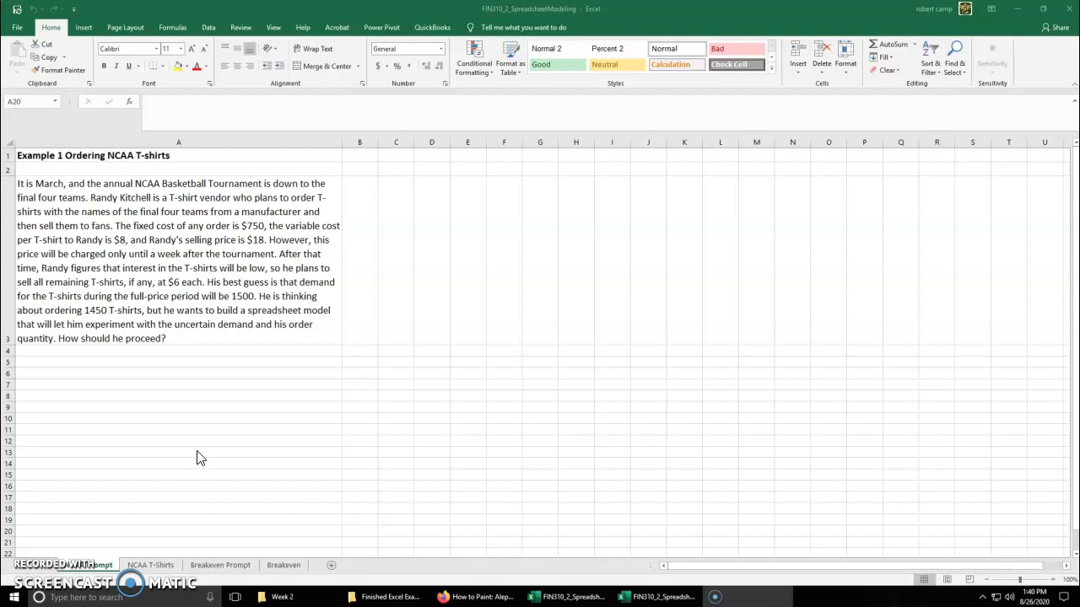
# Open the NCAA T-Shirts sheet and examine its input variables, order quantity, profit and demand cells
pyautogui.click(152, 565)
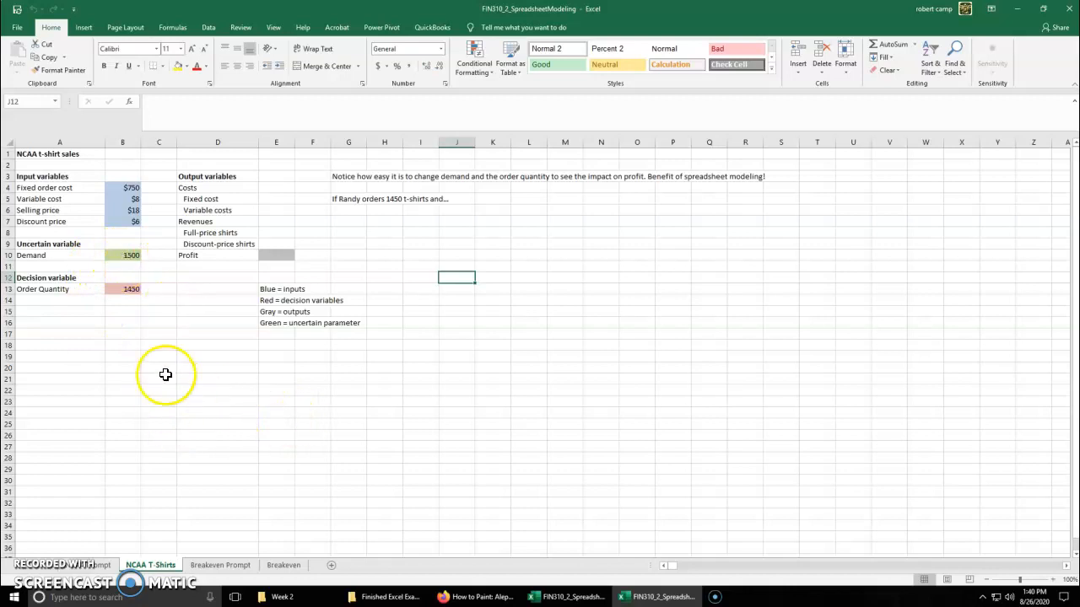
pyautogui.moveTo(125, 185); pyautogui.dragTo(133, 222)
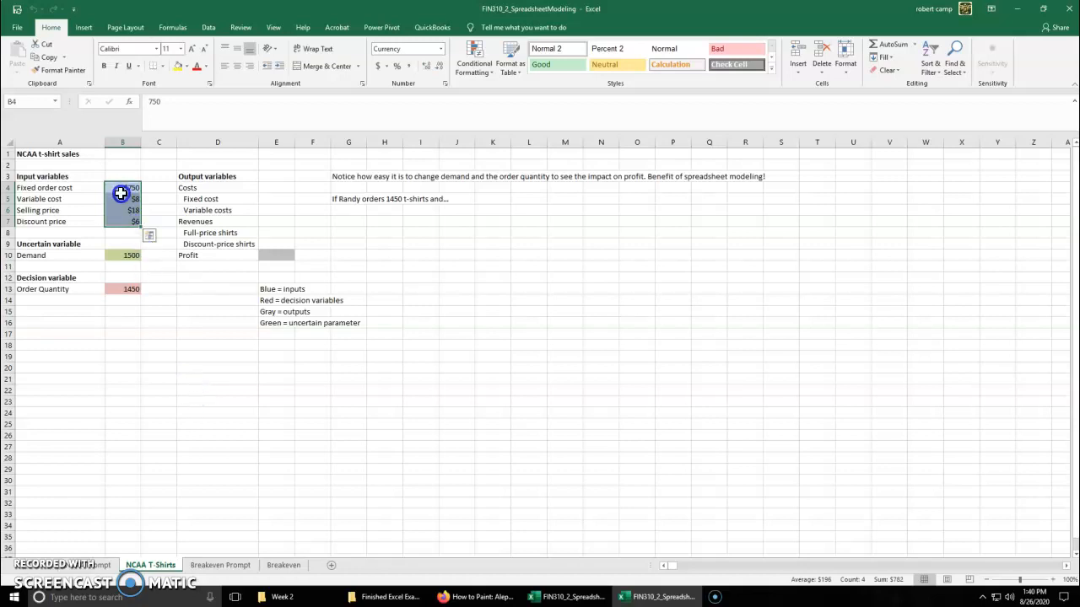
pyautogui.click(108, 291)
pyautogui.click(108, 358)
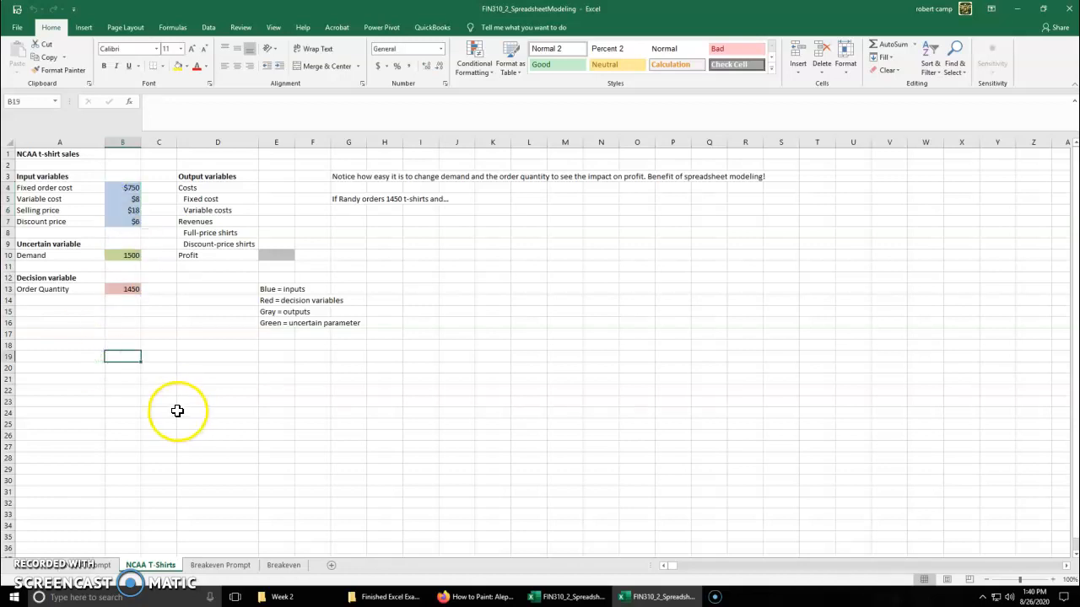
pyautogui.click(112, 289)
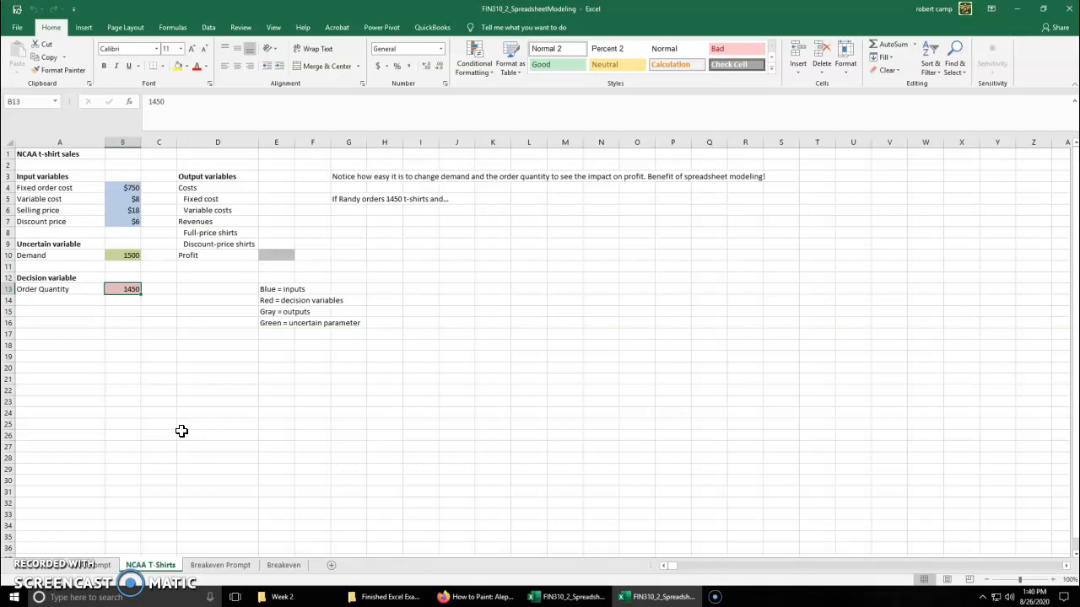
pyautogui.click(183, 415)
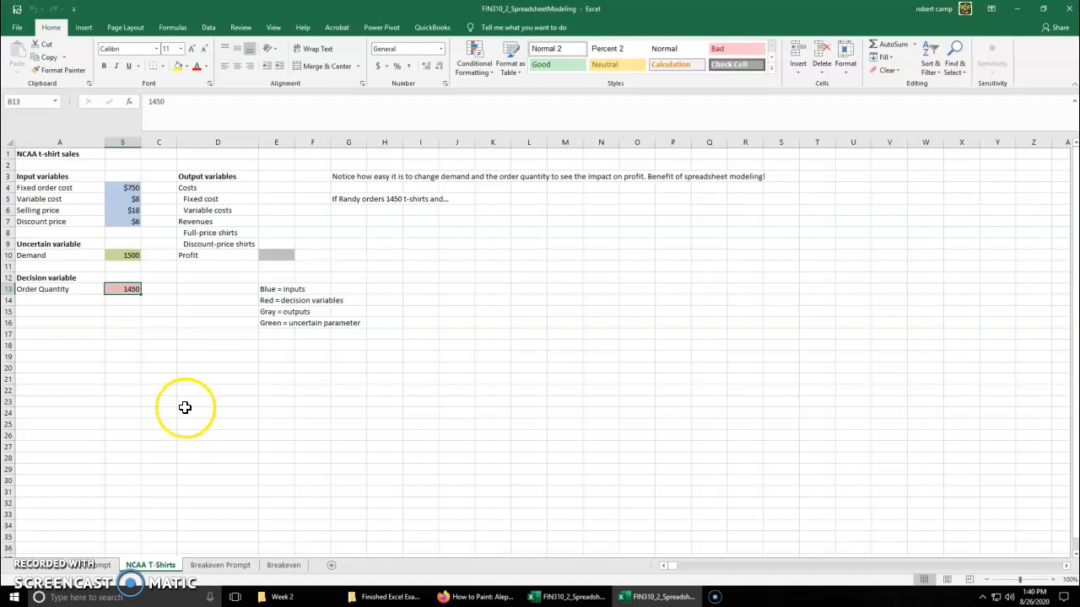
pyautogui.click(281, 250)
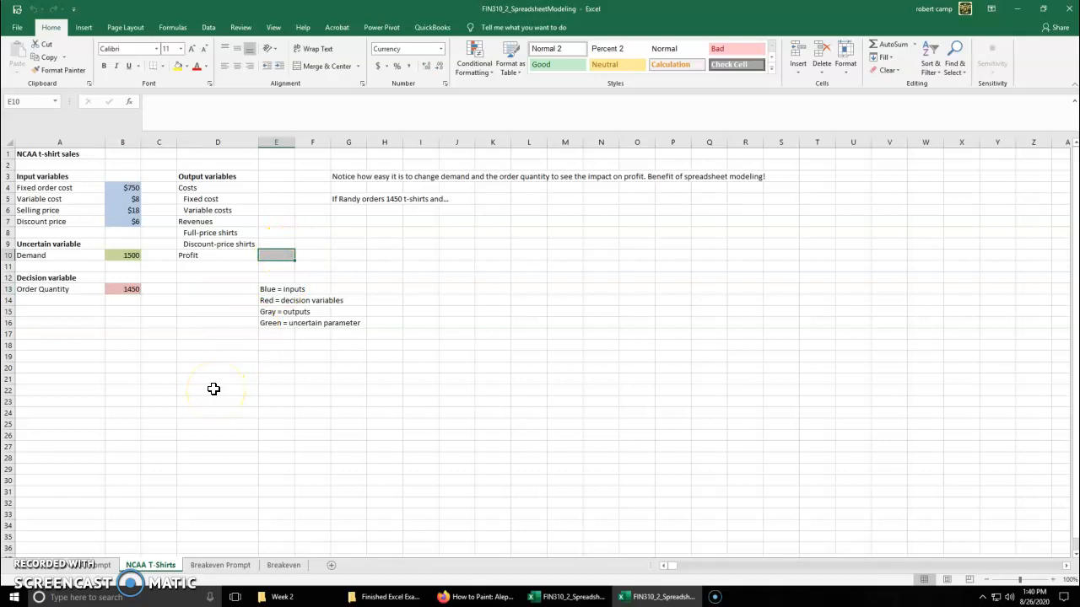
pyautogui.click(123, 254)
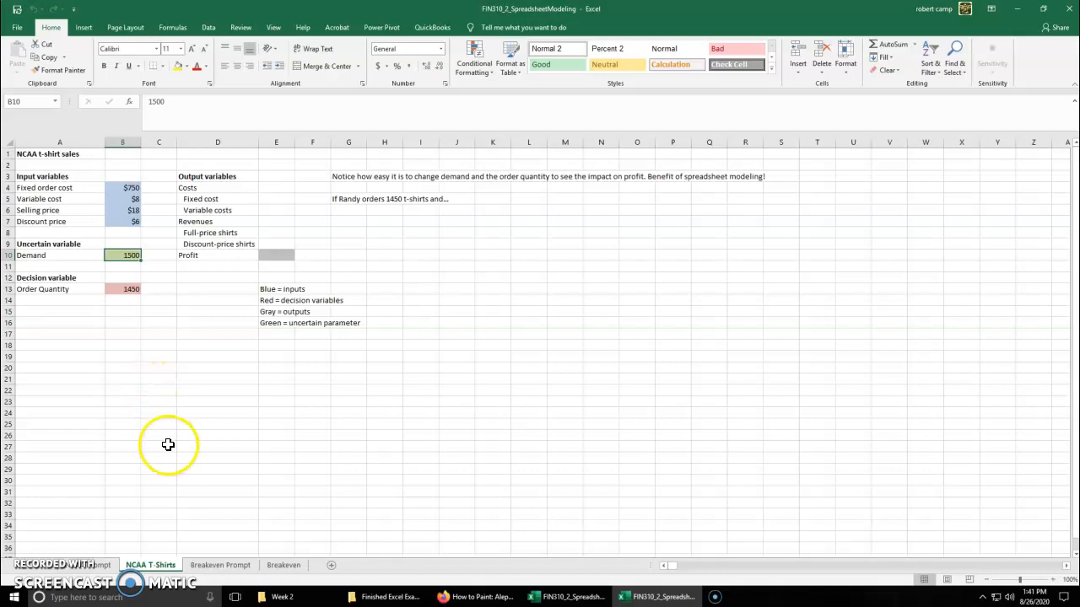
# Create range names from the left column for A4:B7, A10:B10, A13:B13 and the output block D4:E10
pyautogui.click(34, 186)
pyautogui.moveTo(33, 186); pyautogui.dragTo(113, 217)
pyautogui.moveTo(89, 258); pyautogui.dragTo(115, 255)
pyautogui.keyDown('ctrl'); pyautogui.click(93, 295); pyautogui.keyUp('ctrl')
pyautogui.moveTo(93, 295); pyautogui.dragTo(113, 289)
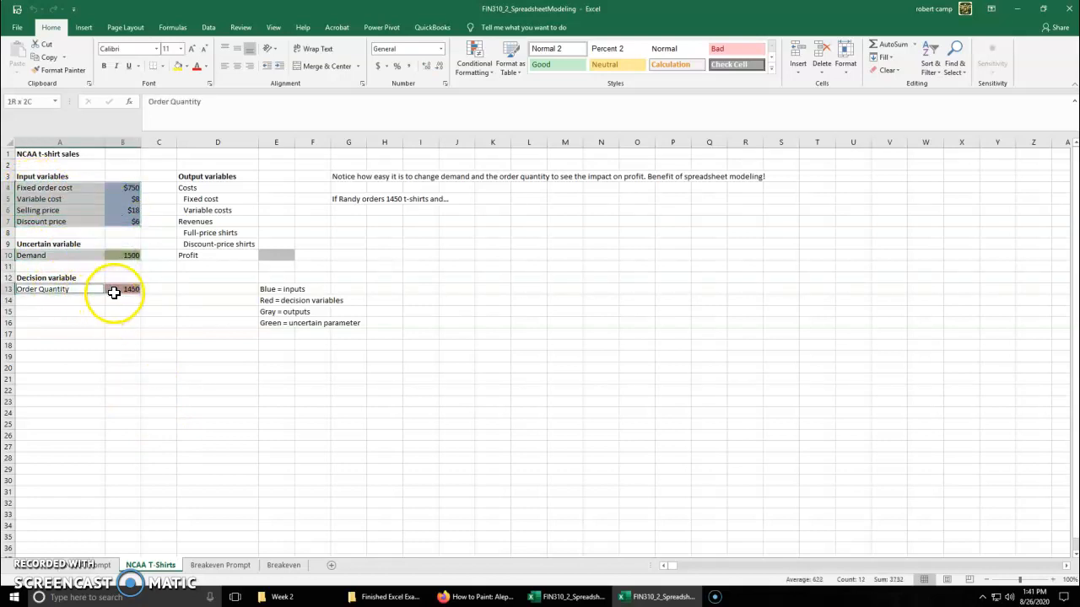
pyautogui.moveTo(187, 188); pyautogui.dragTo(273, 251)
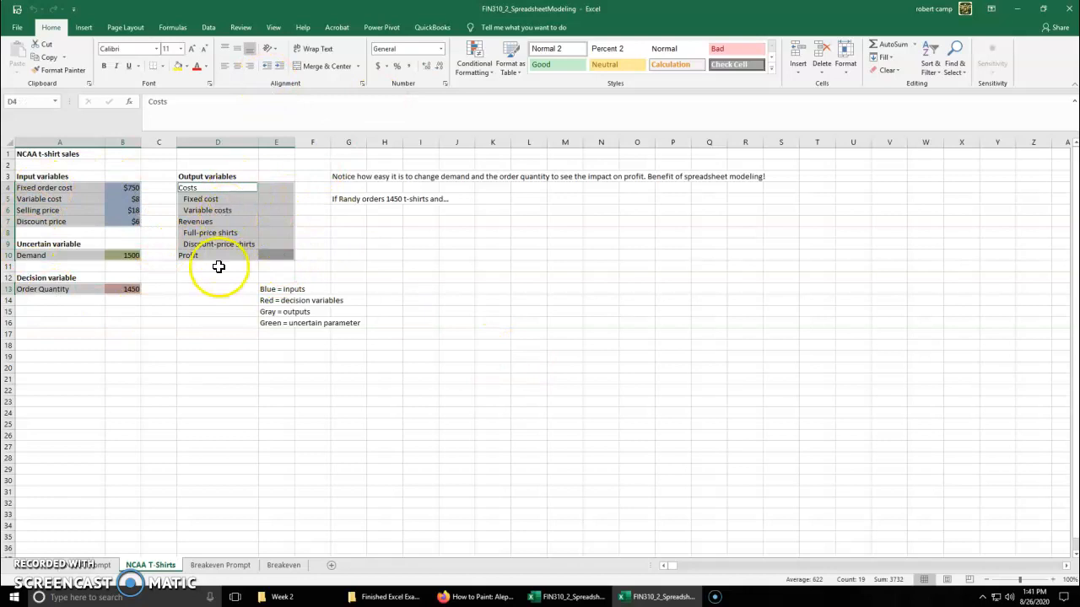
pyautogui.click(209, 27)
pyautogui.click(228, 29)
pyautogui.click(173, 27)
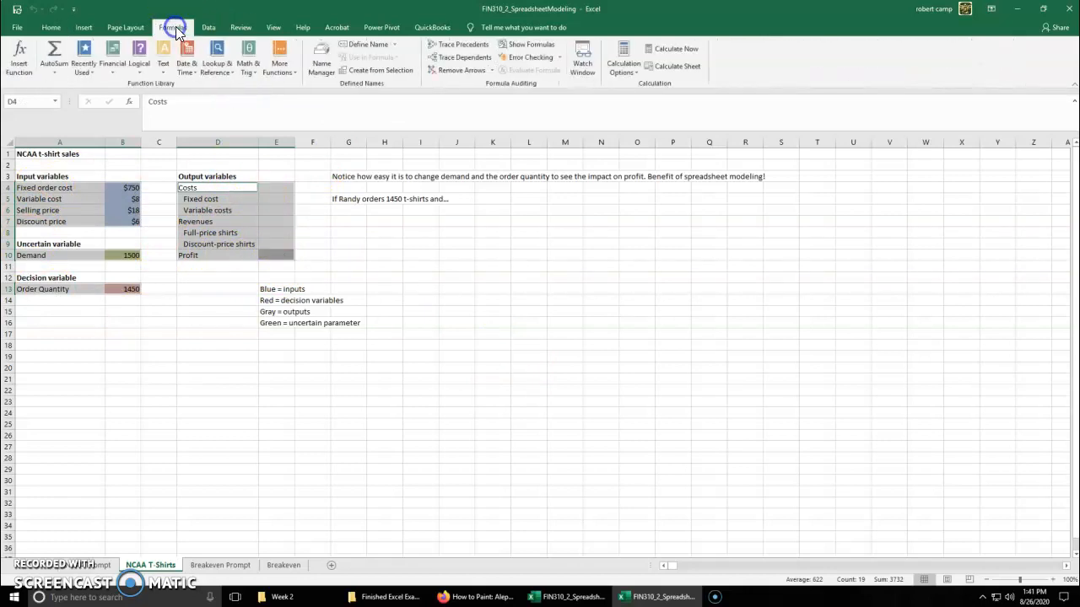
pyautogui.click(378, 70)
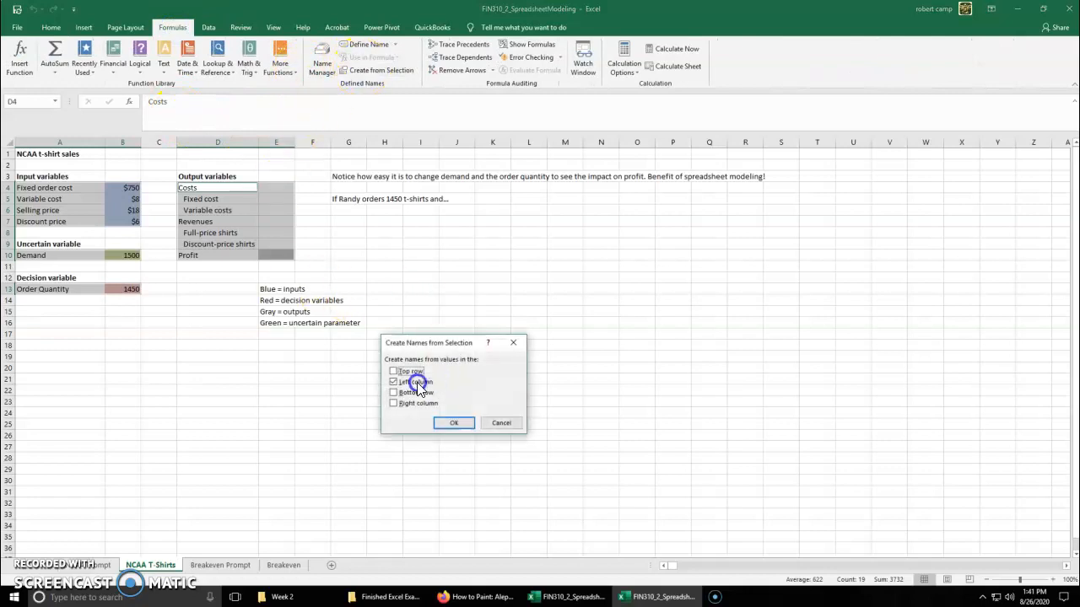
pyautogui.click(454, 423)
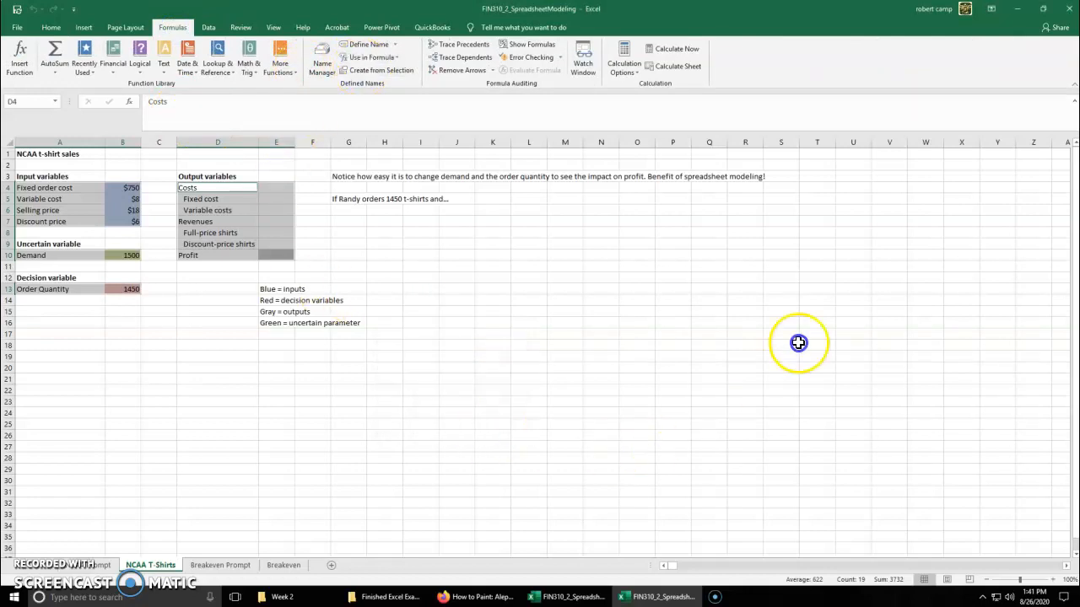
# Enter the heading "Range Names" in cell T1
pyautogui.click(825, 154)
pyautogui.write('Range N')
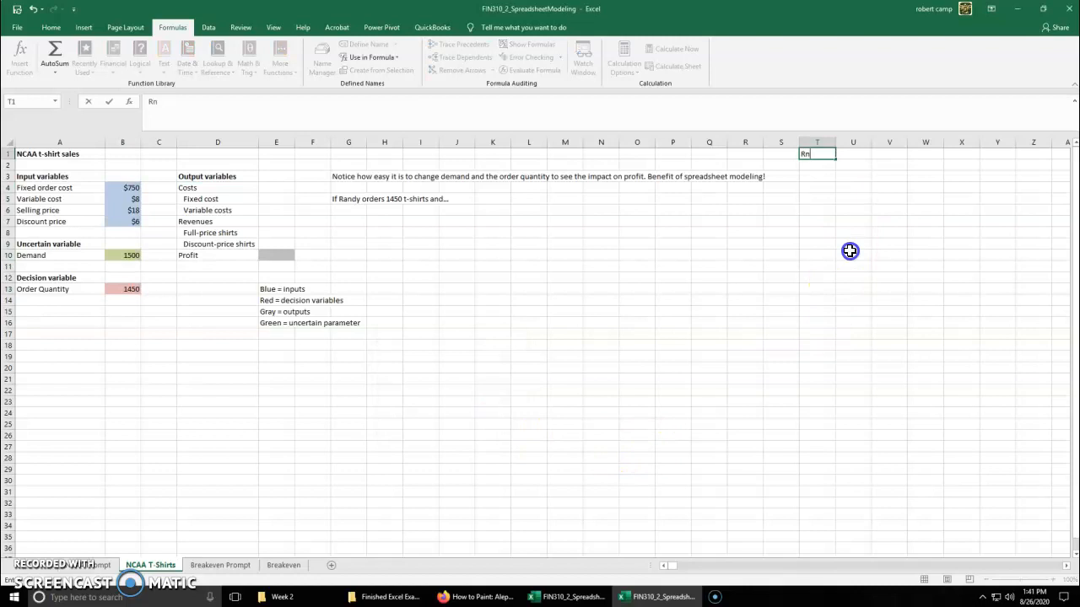
pyautogui.write('ames')
pyautogui.press('Return')
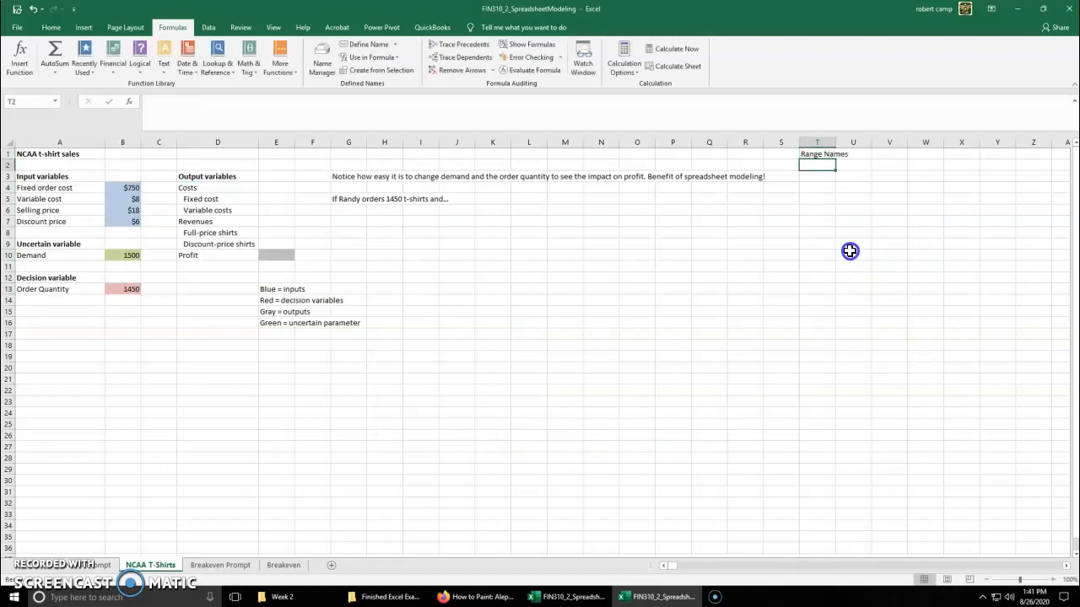
# Paste the full list of defined names and their references starting at cell T2
pyautogui.click(387, 74)
pyautogui.click(454, 422)
pyautogui.click(380, 57)
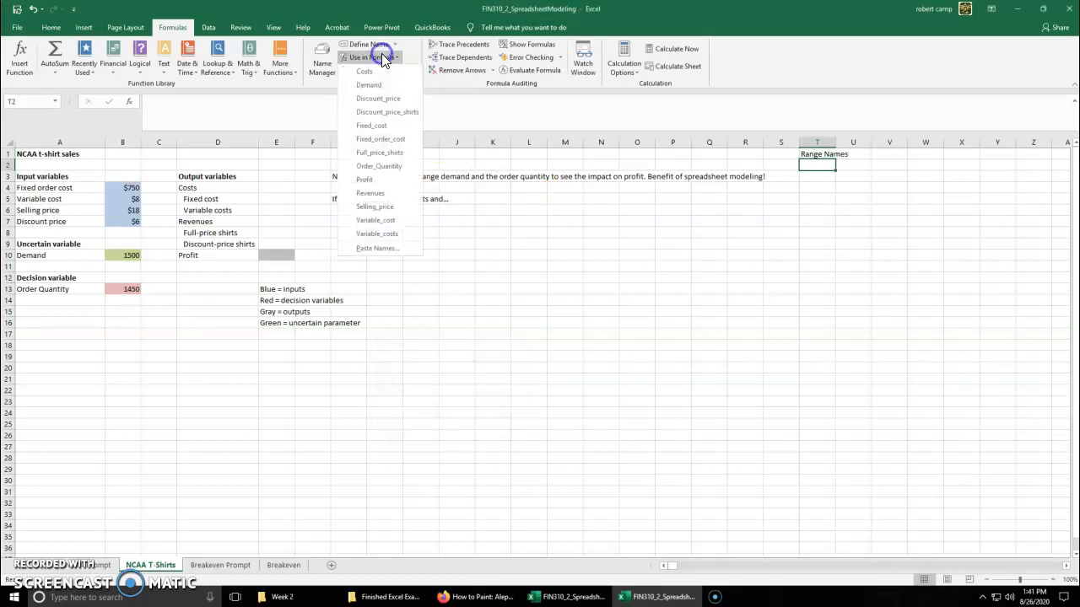
pyautogui.click(385, 247)
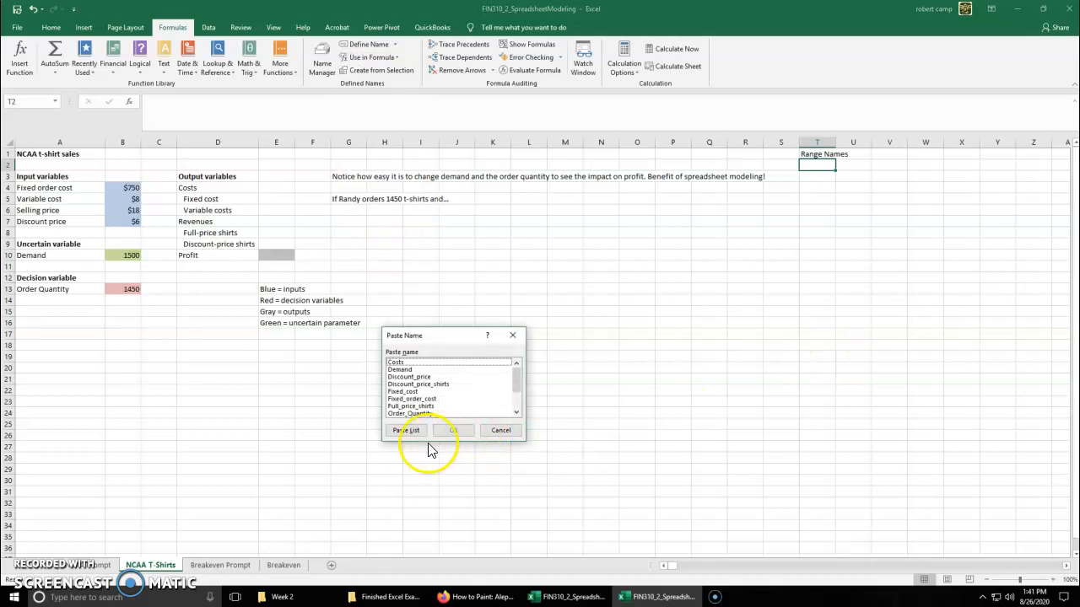
pyautogui.click(403, 428)
pyautogui.moveTo(830, 400); pyautogui.dragTo(829, 391)
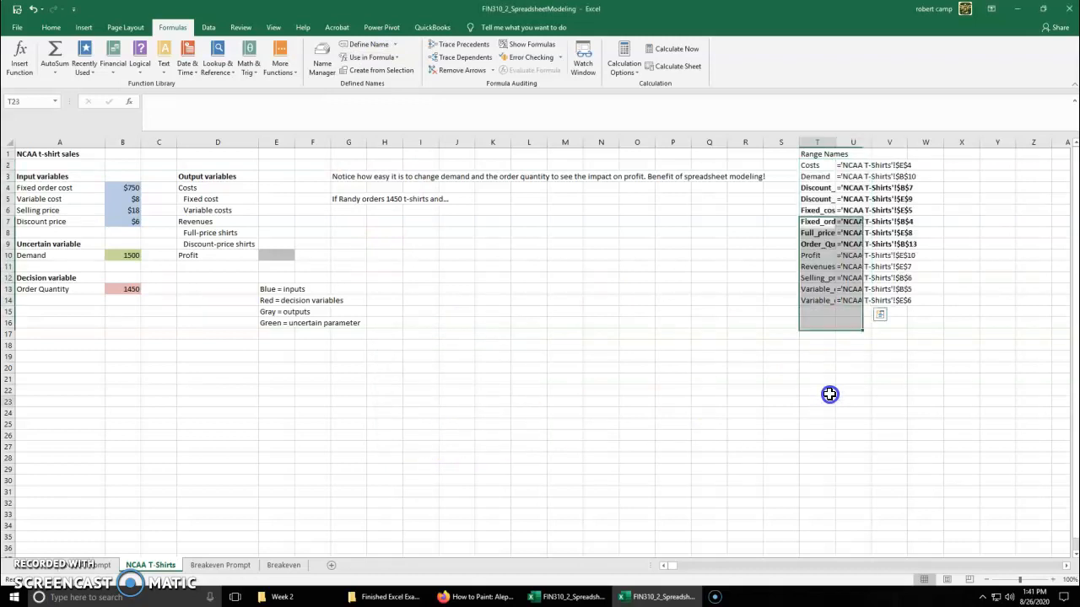
# Autofit the width of column T and make the Range Names heading in T1 bold
pyautogui.doubleClick(835, 141)
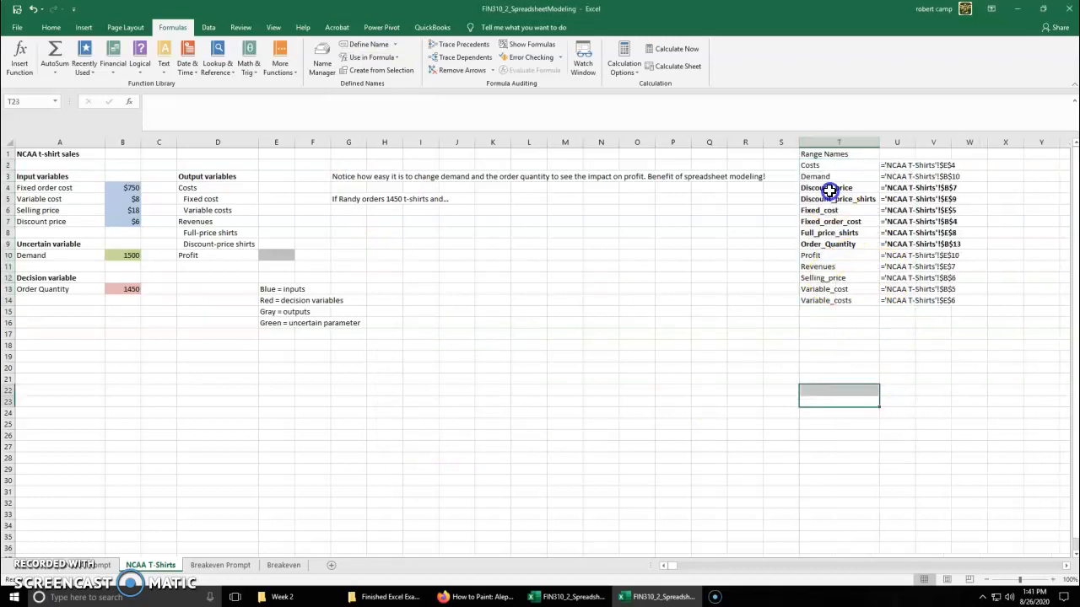
pyautogui.click(824, 153)
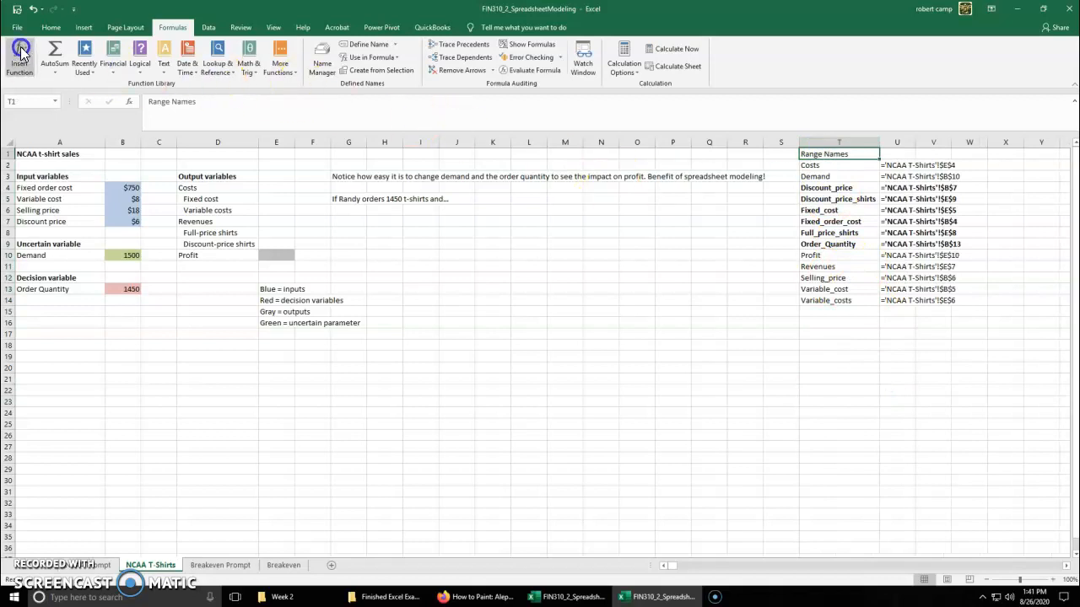
pyautogui.click(50, 29)
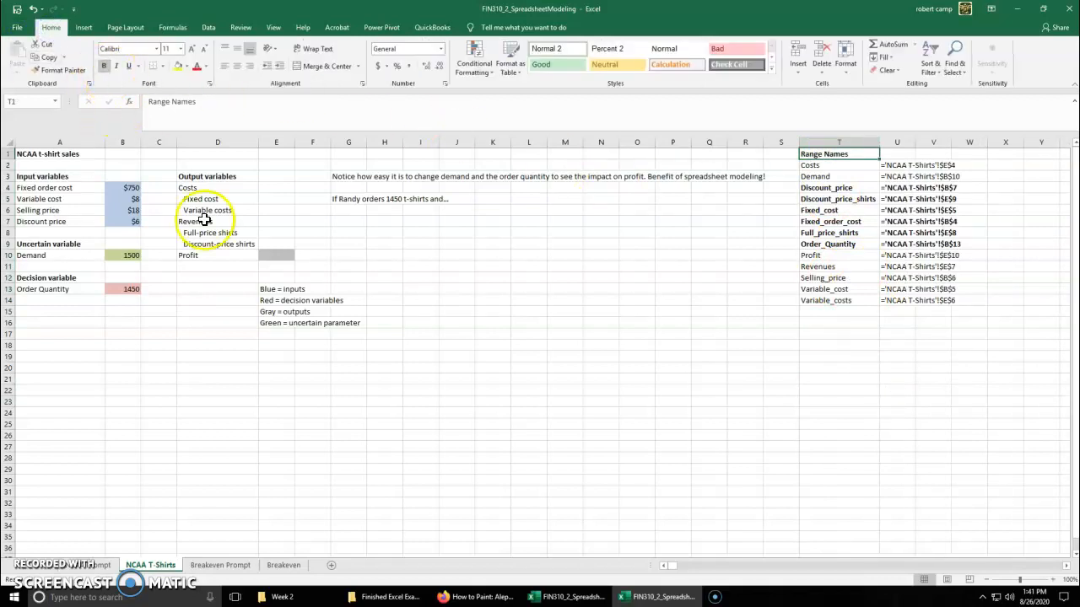
pyautogui.click(459, 380)
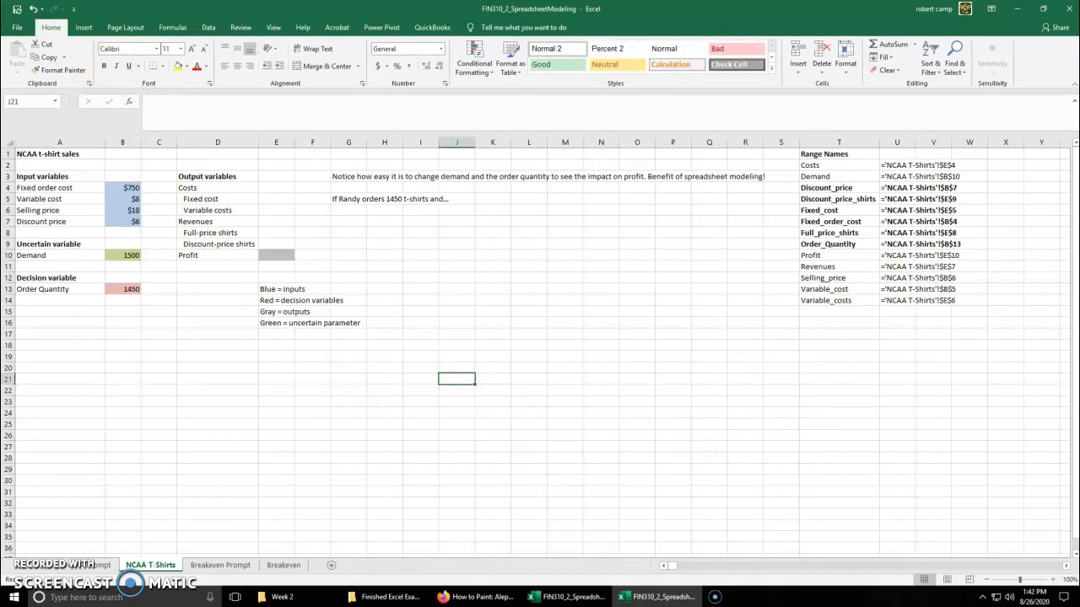
# Delete the defined names Costs and Revenues from the workbook with the Name Manager
pyautogui.click(217, 187)
pyautogui.moveTo(215, 221); pyautogui.dragTo(268, 221)
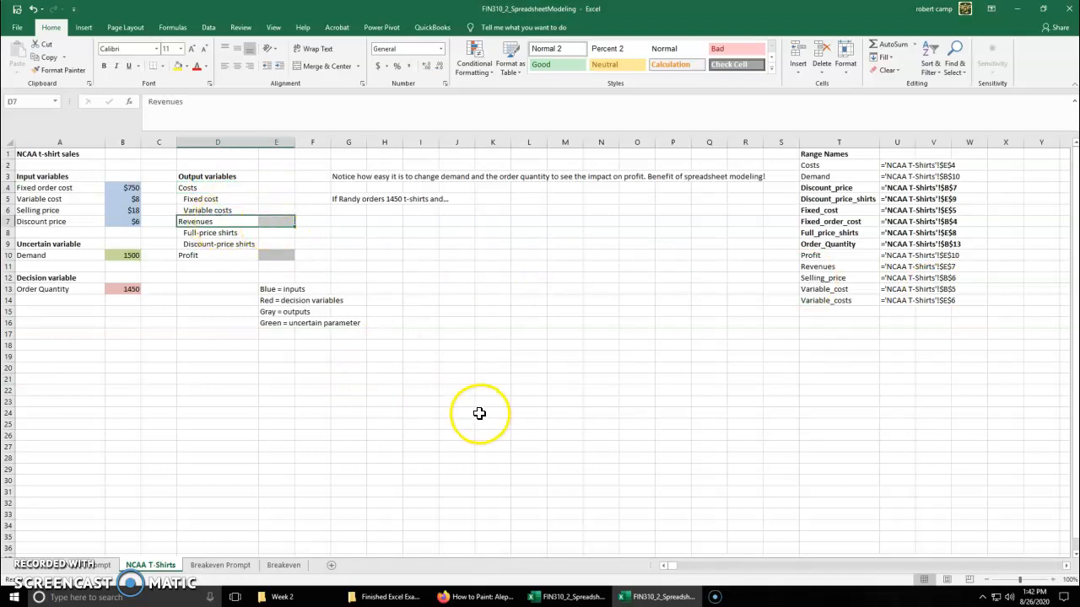
pyautogui.click(208, 27)
pyautogui.click(173, 27)
pyautogui.click(320, 67)
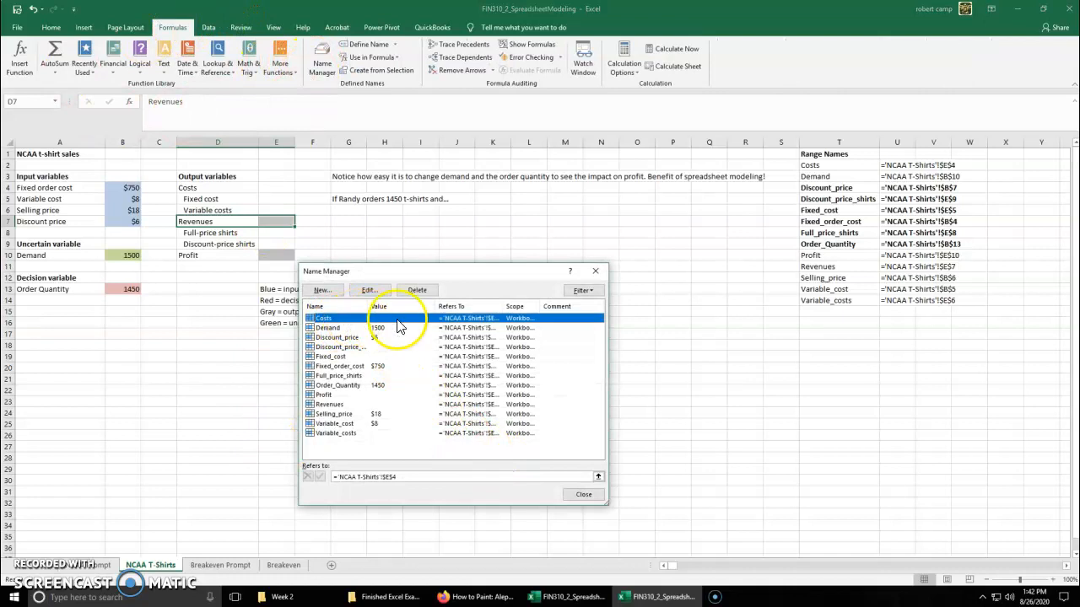
pyautogui.click(416, 290)
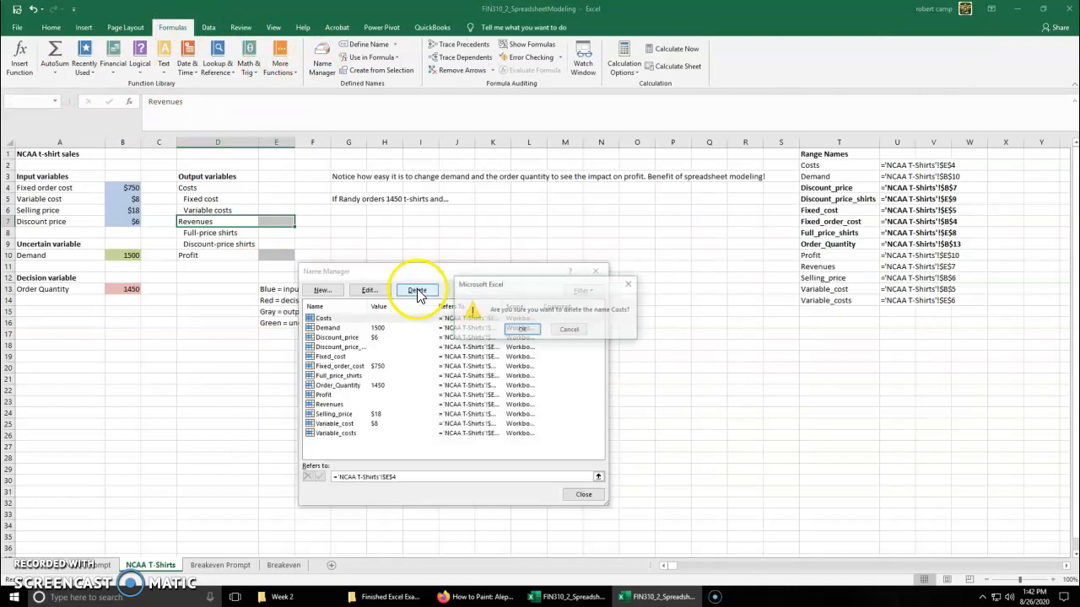
pyautogui.click(521, 329)
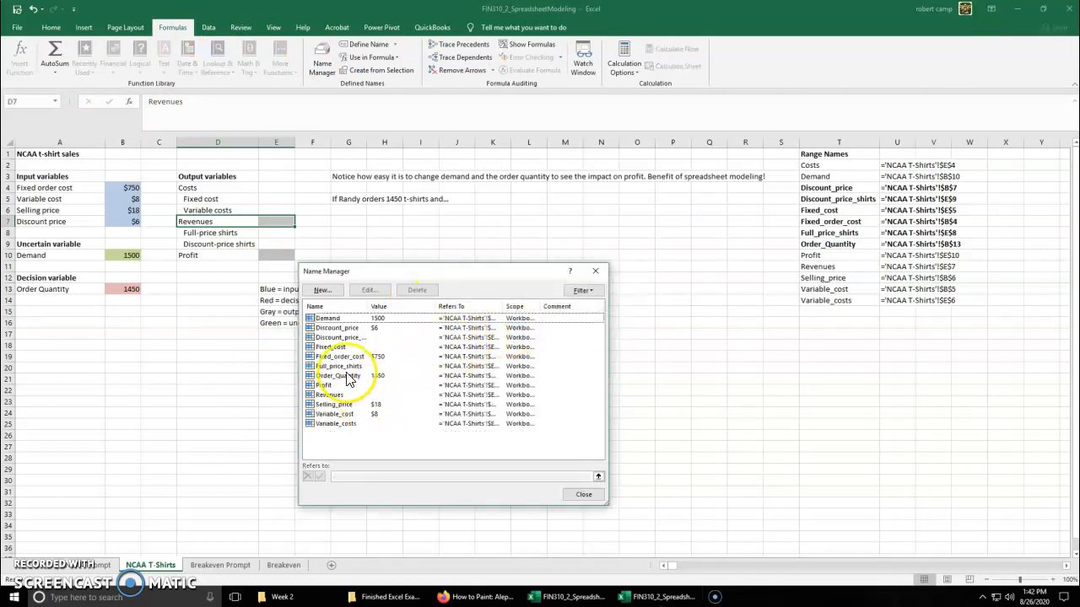
pyautogui.click(331, 395)
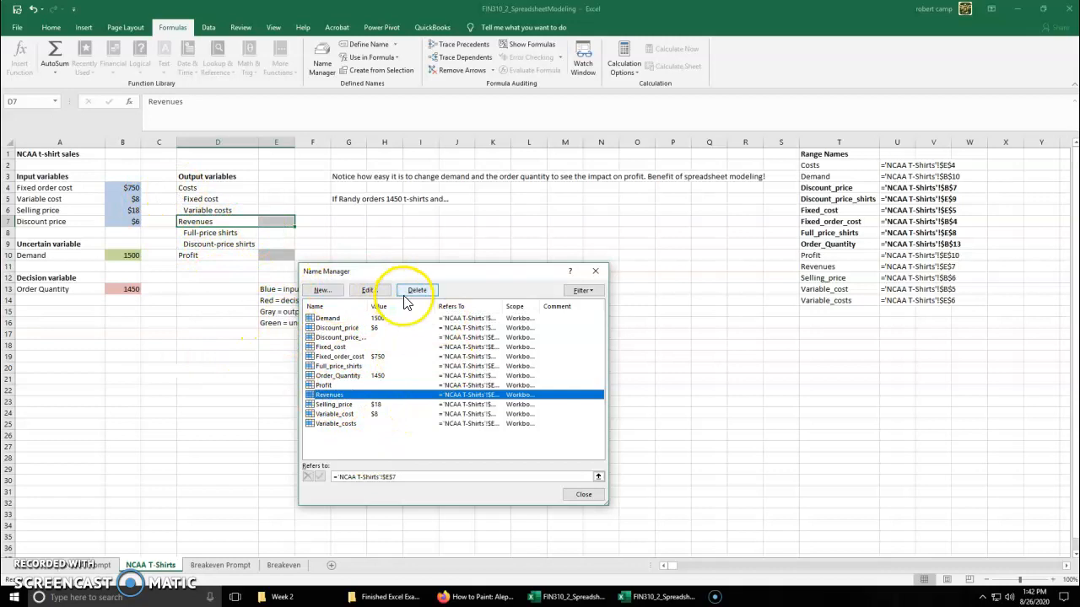
pyautogui.click(417, 290)
pyautogui.click(524, 330)
pyautogui.click(582, 496)
# Clear the outdated name list below the Range Names heading and paste the updated list starting at T2
pyautogui.moveTo(928, 300); pyautogui.dragTo(815, 168)
pyautogui.press('Delete')
pyautogui.click(814, 167)
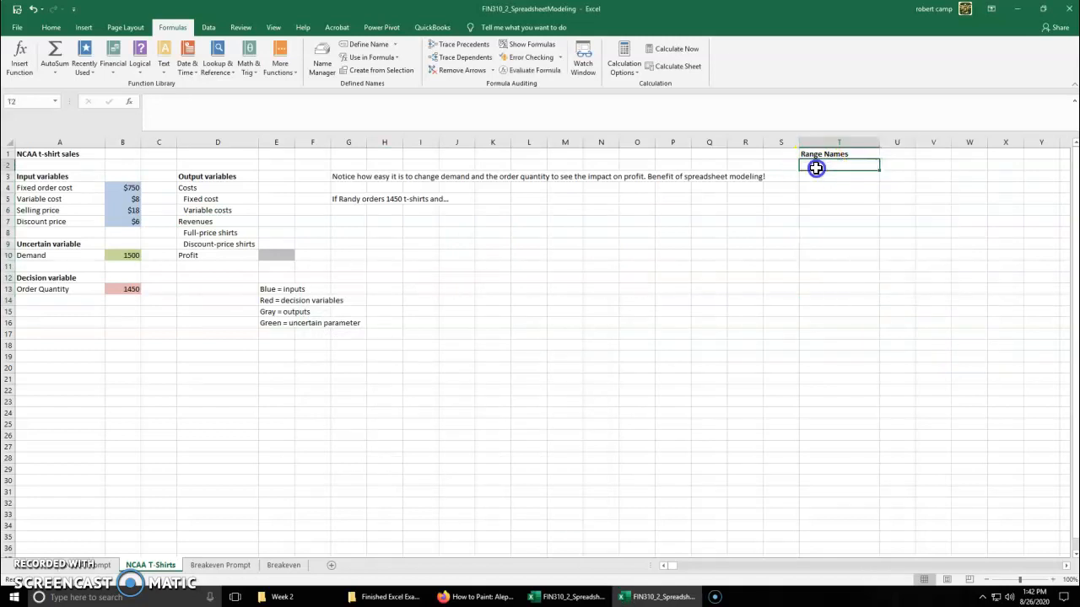
pyautogui.click(371, 57)
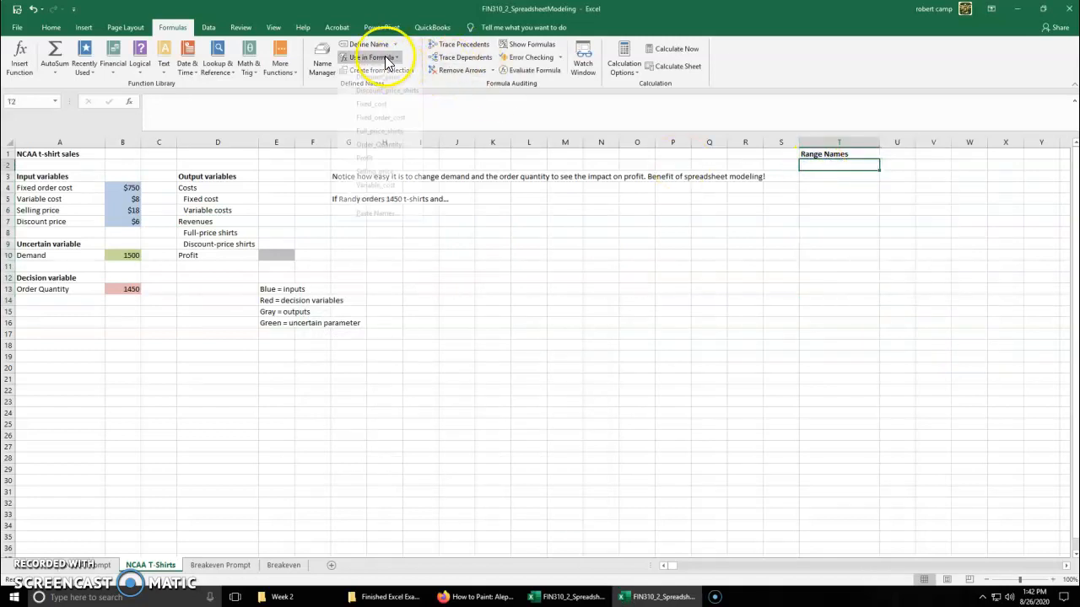
pyautogui.click(372, 220)
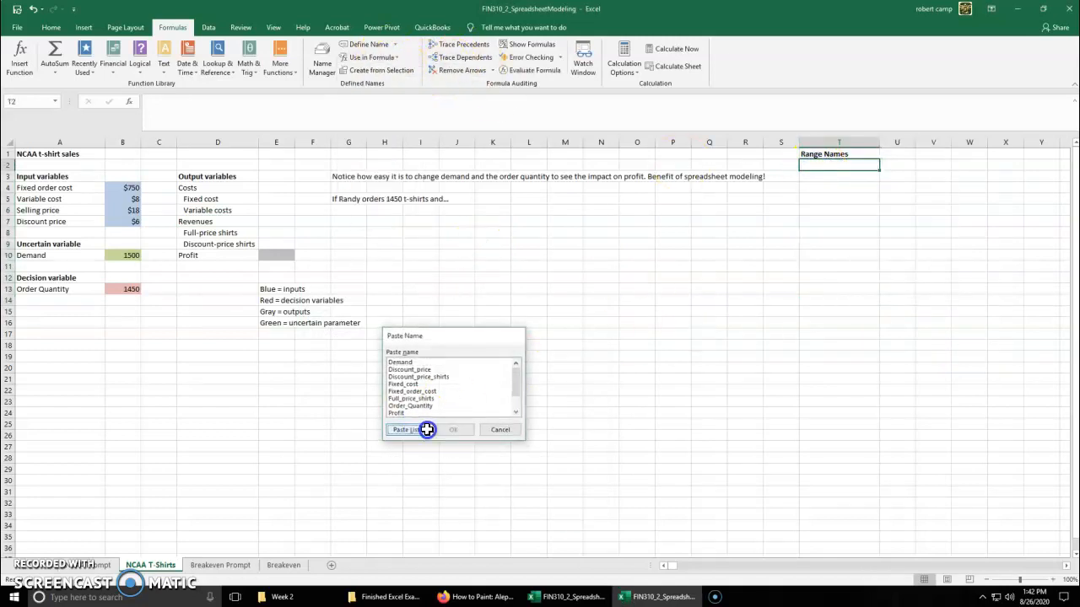
pyautogui.click(415, 430)
# Remove bold formatting from columns T to V, then make only the Range Names heading in T1 bold
pyautogui.moveTo(836, 144); pyautogui.dragTo(940, 152)
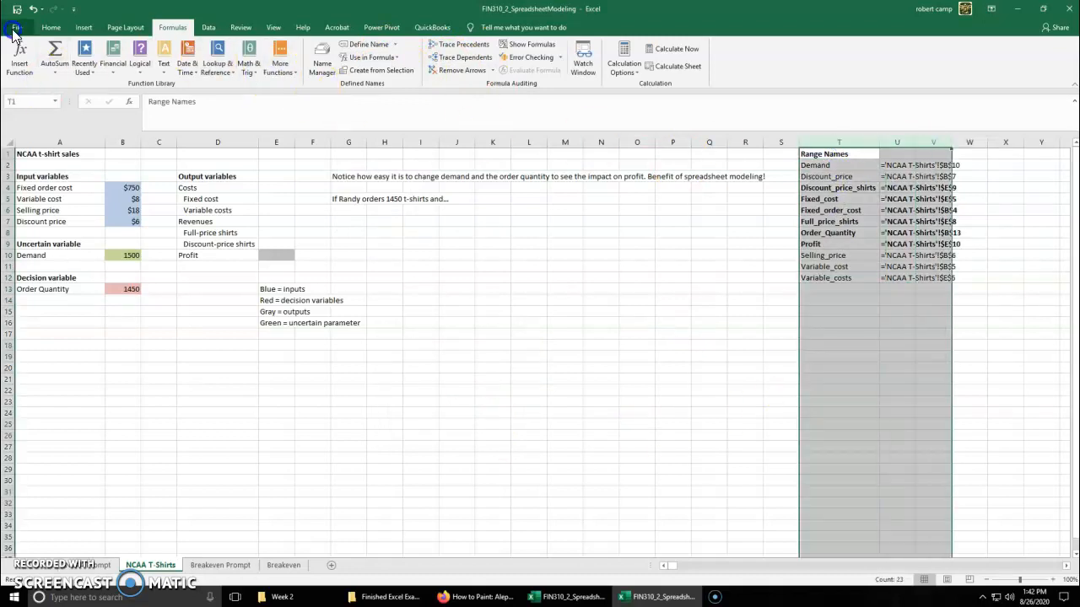
pyautogui.click(49, 28)
pyautogui.click(104, 65)
pyautogui.click(838, 154)
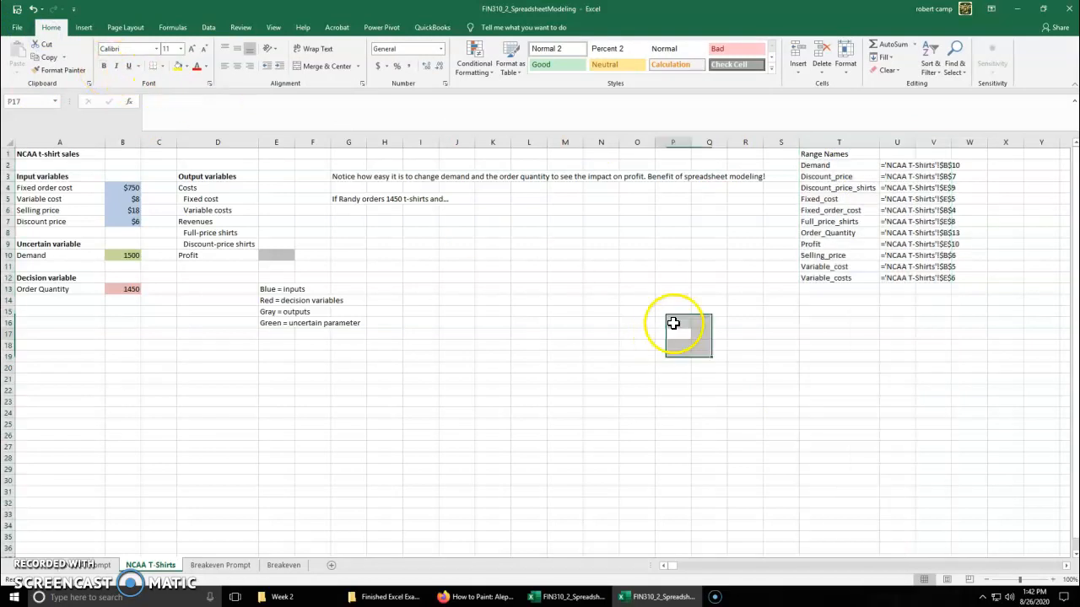
pyautogui.click(106, 66)
pyautogui.click(470, 370)
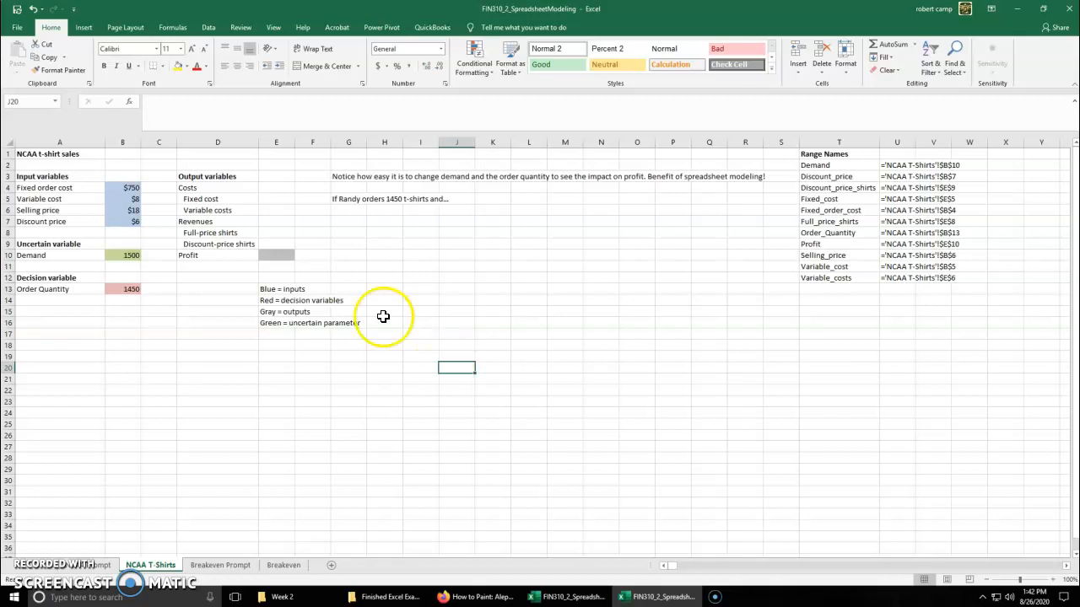
# Enter the formula =Fixed_order_cost in the Fixed cost output cell E5
pyautogui.click(280, 201)
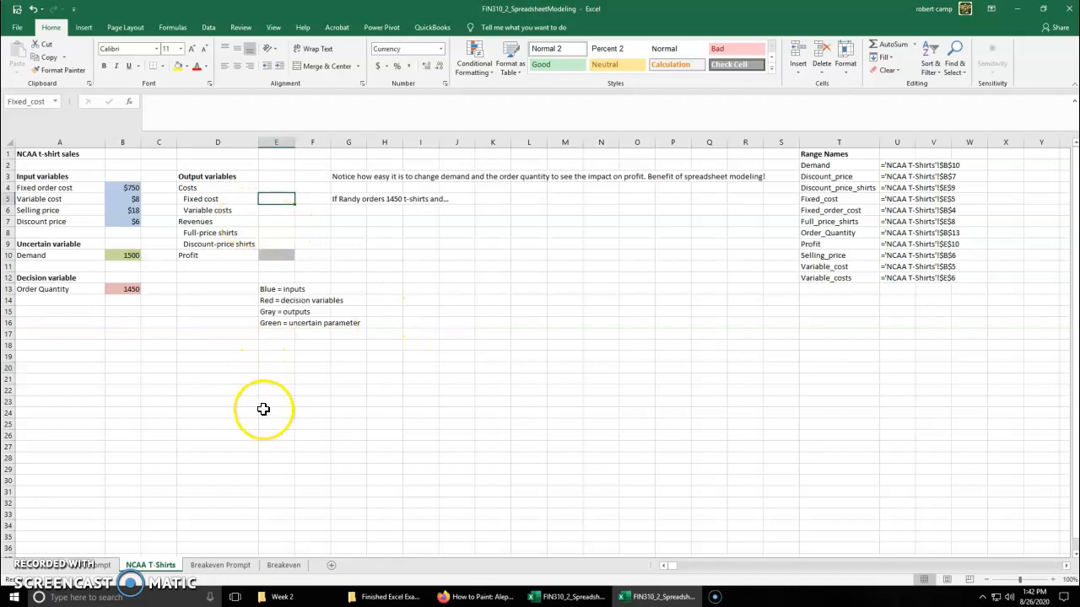
pyautogui.write('=')
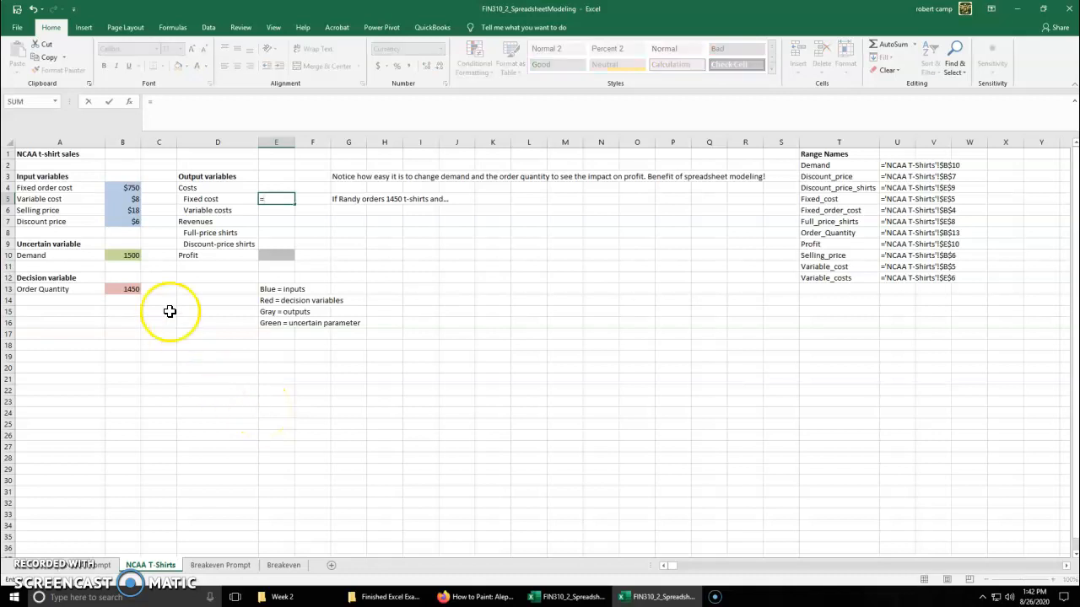
pyautogui.click(121, 190)
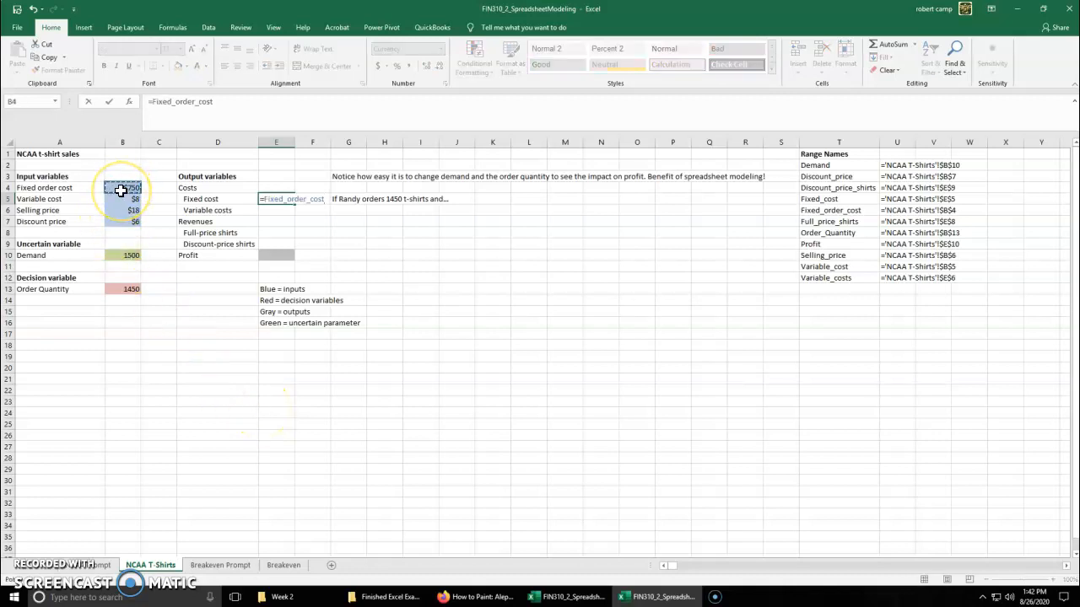
pyautogui.press('Return')
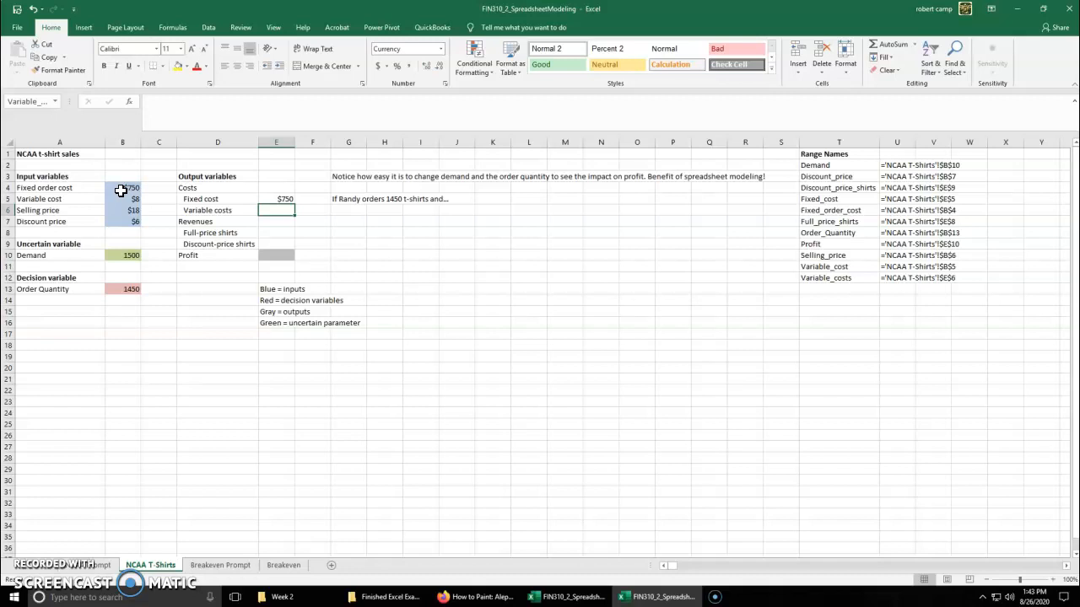
# Enter the formula =Variable_cost*Demand in the Variable costs output cell E6
pyautogui.write('=')
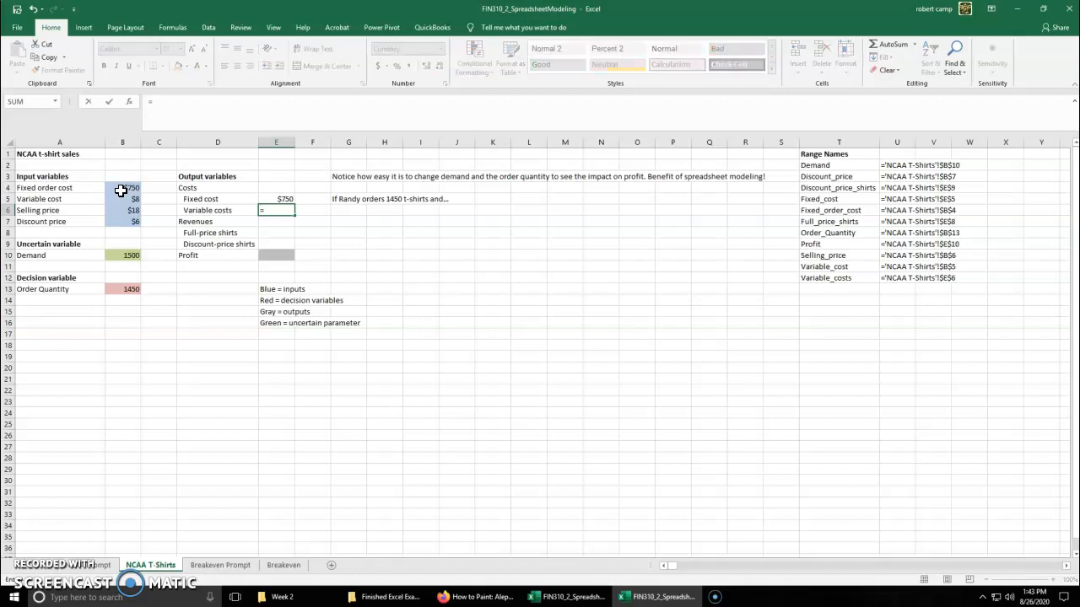
pyautogui.click(115, 200)
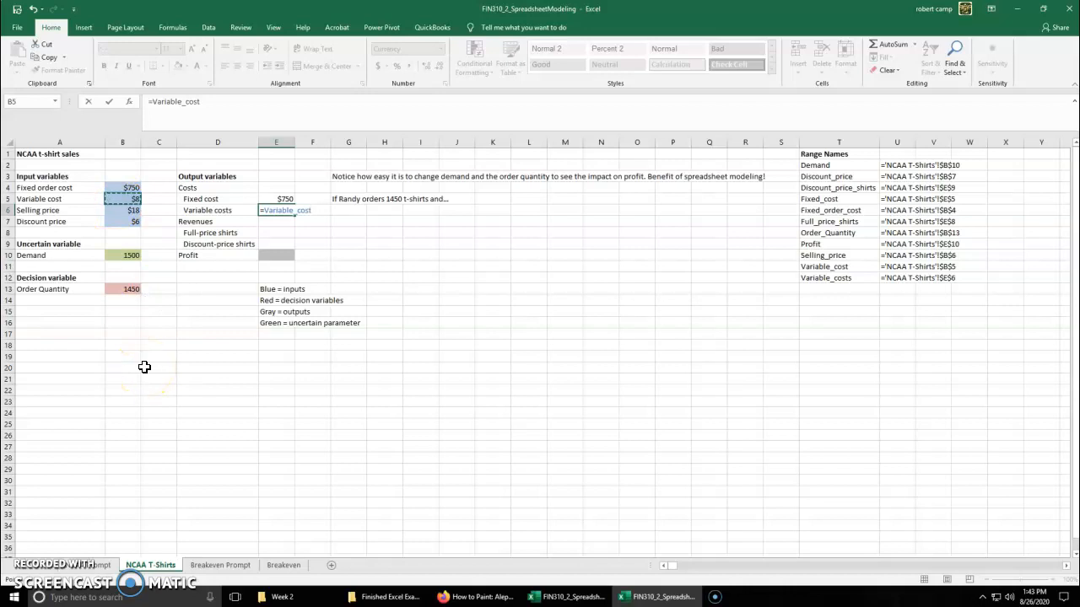
pyautogui.write('*')
pyautogui.click(110, 258)
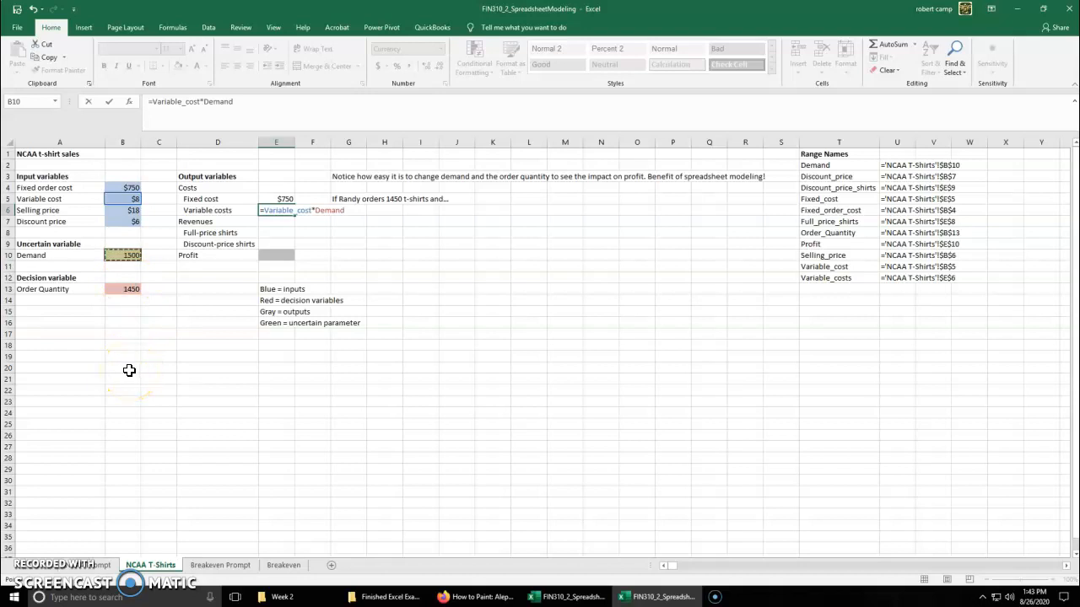
pyautogui.hotkey('ctrl', 'Return')
pyautogui.press('Return')
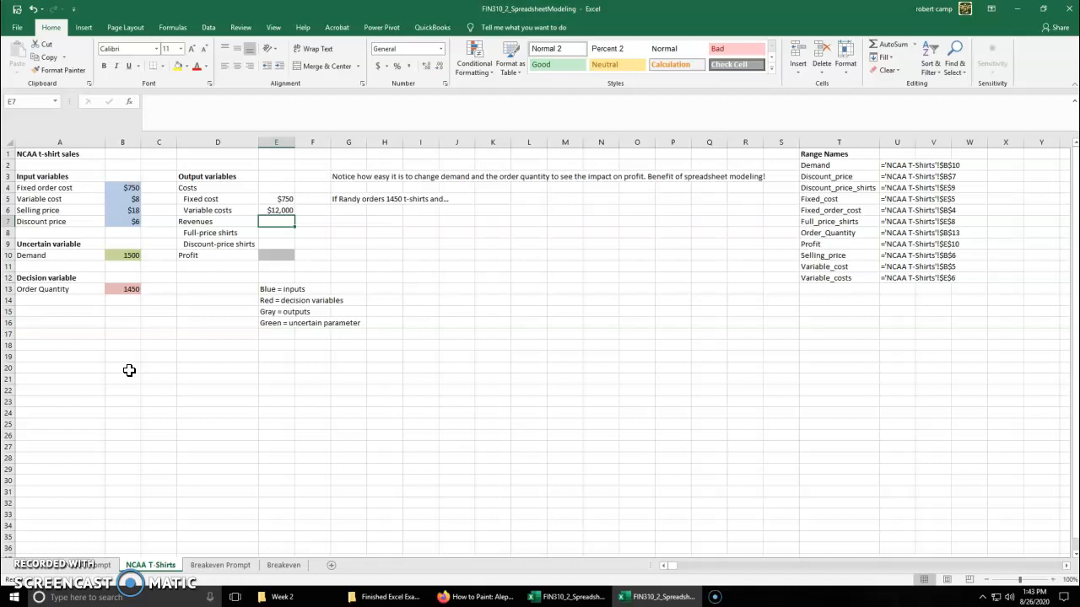
# Begin a MIN function in the Full-price shirts output cell E8
pyautogui.click(276, 235)
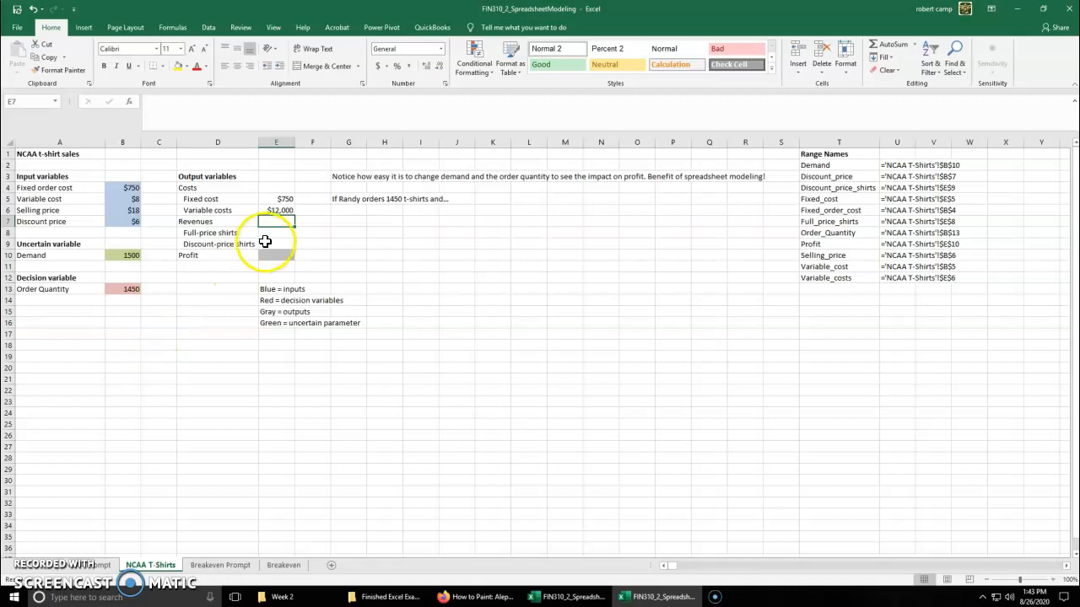
pyautogui.hotkey('alt', 'Tab')
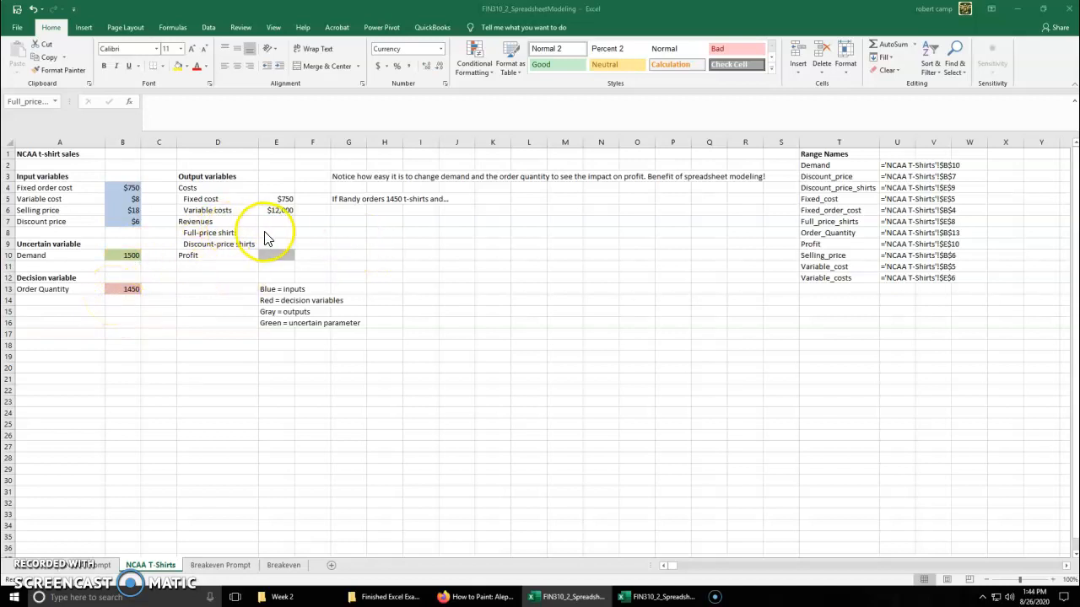
pyautogui.write('=')
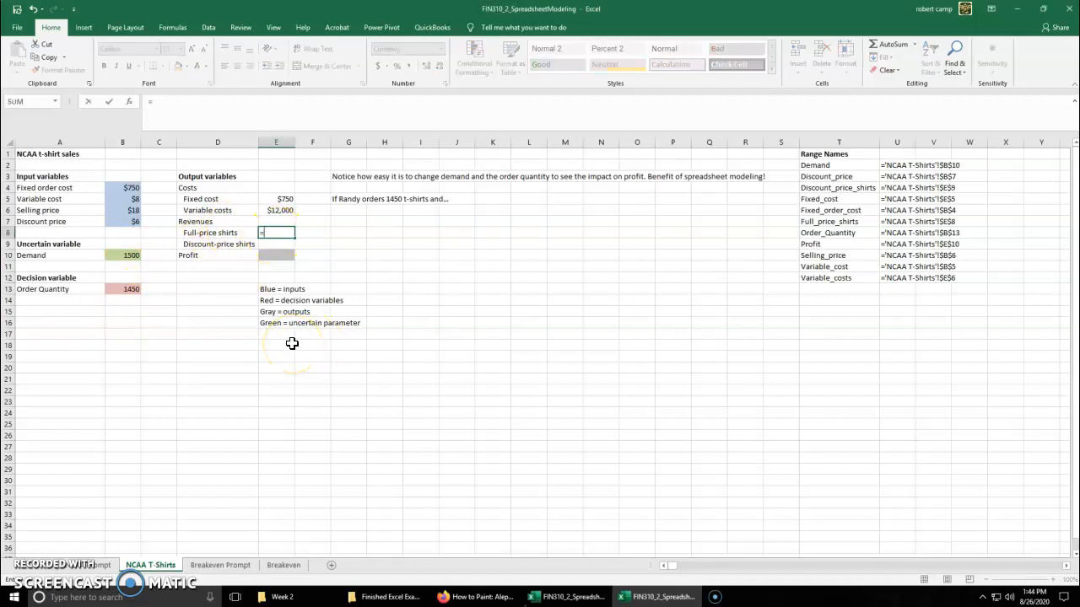
pyautogui.write('min(')
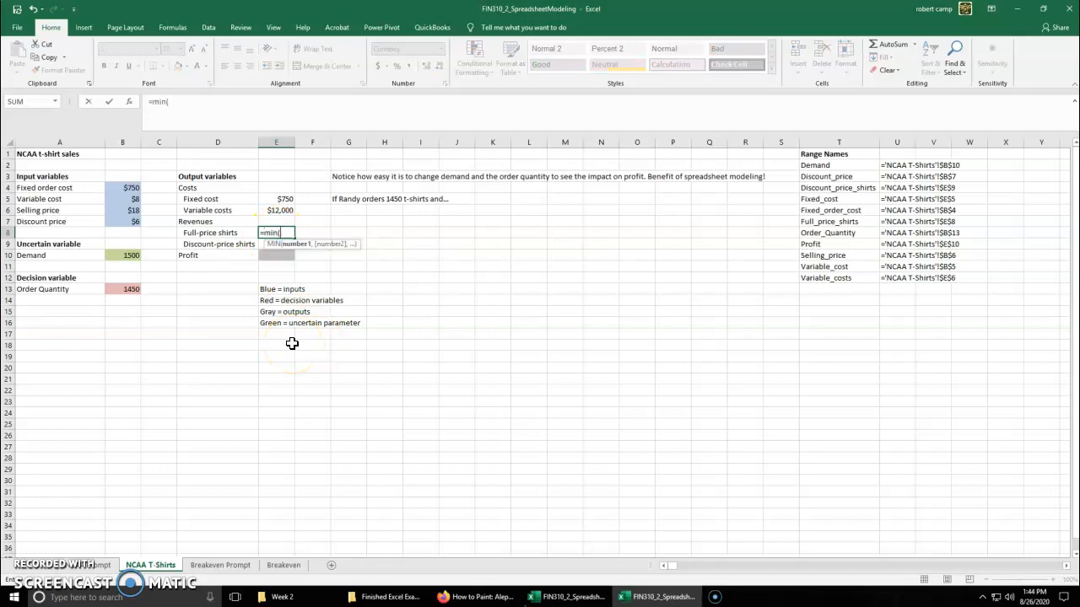
pyautogui.click(135, 254)
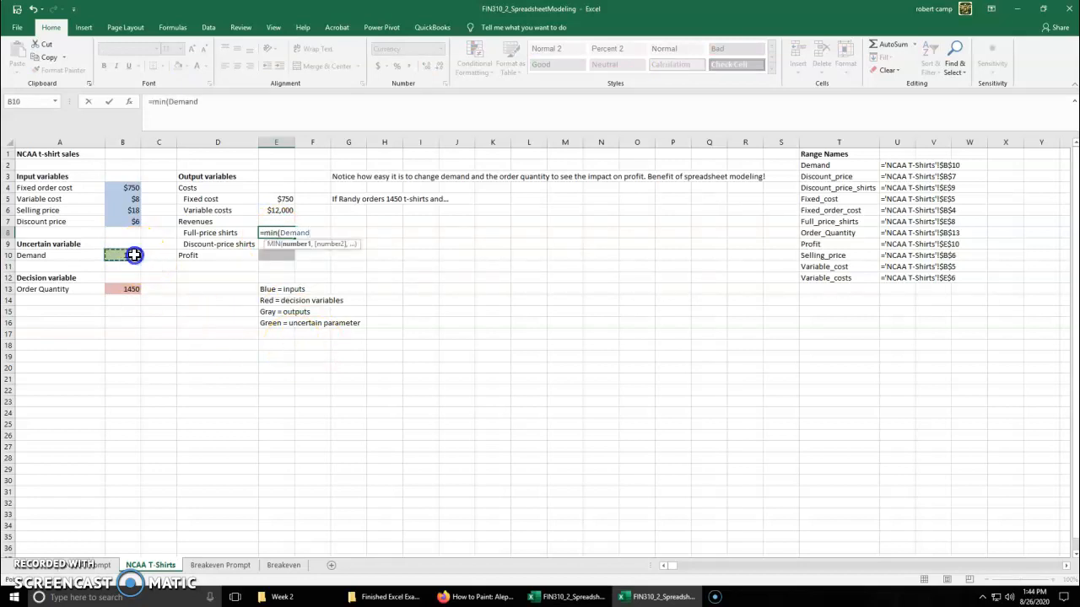
pyautogui.keyDown('ctrl'); pyautogui.click(126, 289); pyautogui.keyUp('ctrl')
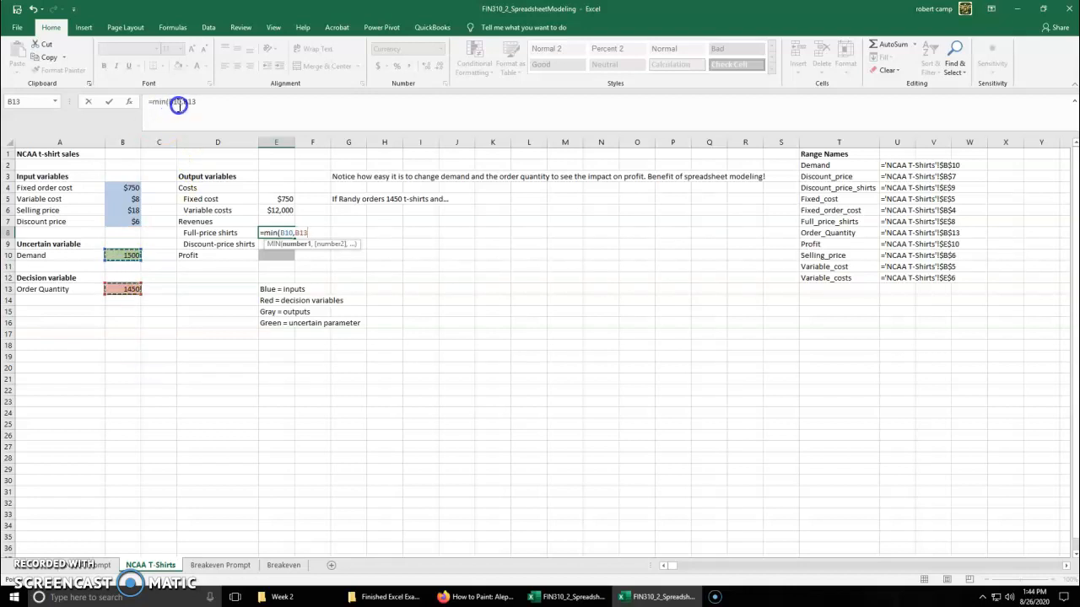
pyautogui.click(204, 101)
pyautogui.press('BackSpace')
pyautogui.press('BackSpace')
pyautogui.press('BackSpace')
pyautogui.press('BackSpace')
pyautogui.press('BackSpace')
pyautogui.press('BackSpace')
pyautogui.press('BackSpace')
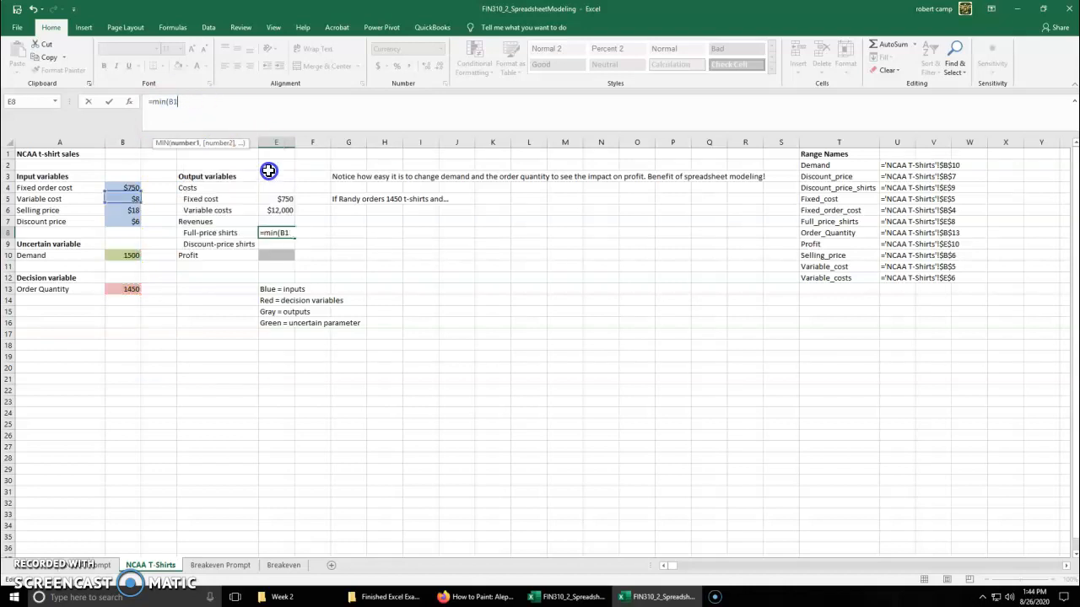
# Complete the E8 formula as =MIN(Demand,Order_Quantity) using the named Demand and Order Quantity cells
pyautogui.click(124, 254)
pyautogui.write(',')
pyautogui.click(131, 287)
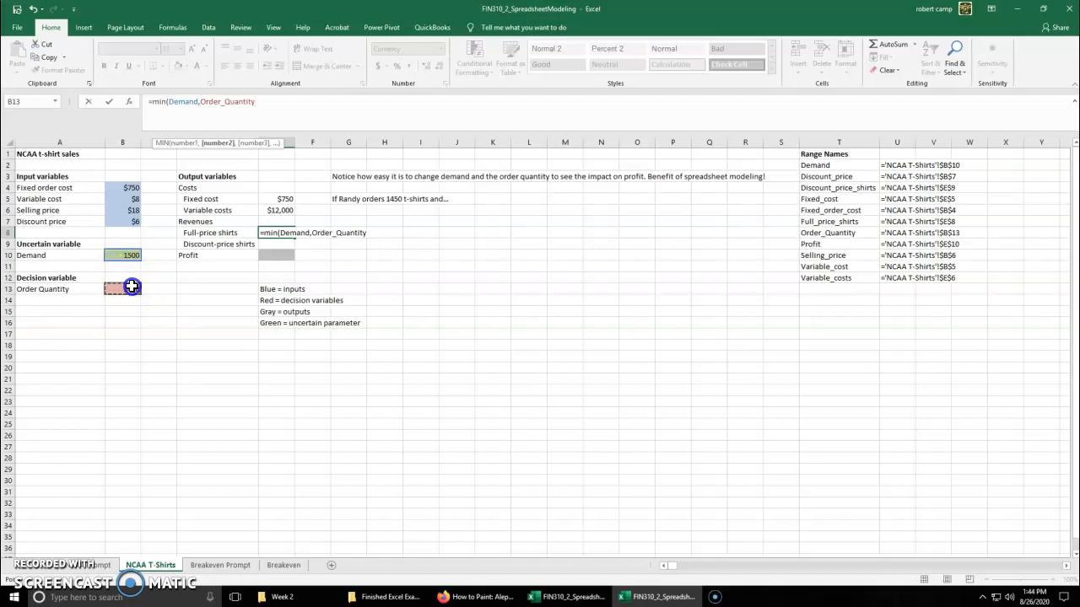
pyautogui.write(')')
pyautogui.hotkey('ctrl', 'Return')
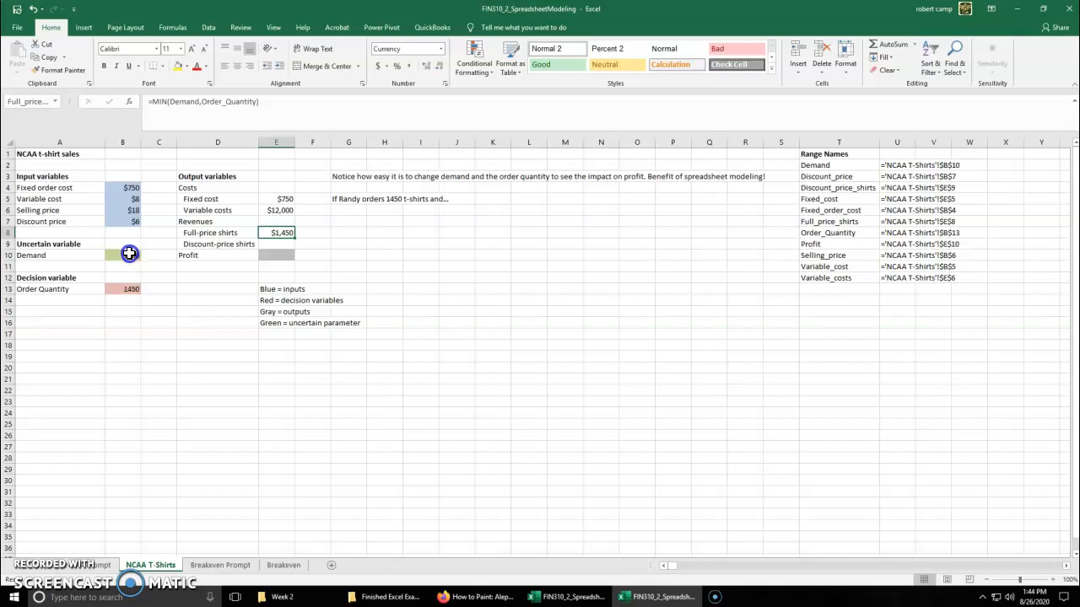
# Multiply the MIN formula in E8 by Selling_price
pyautogui.click(275, 100)
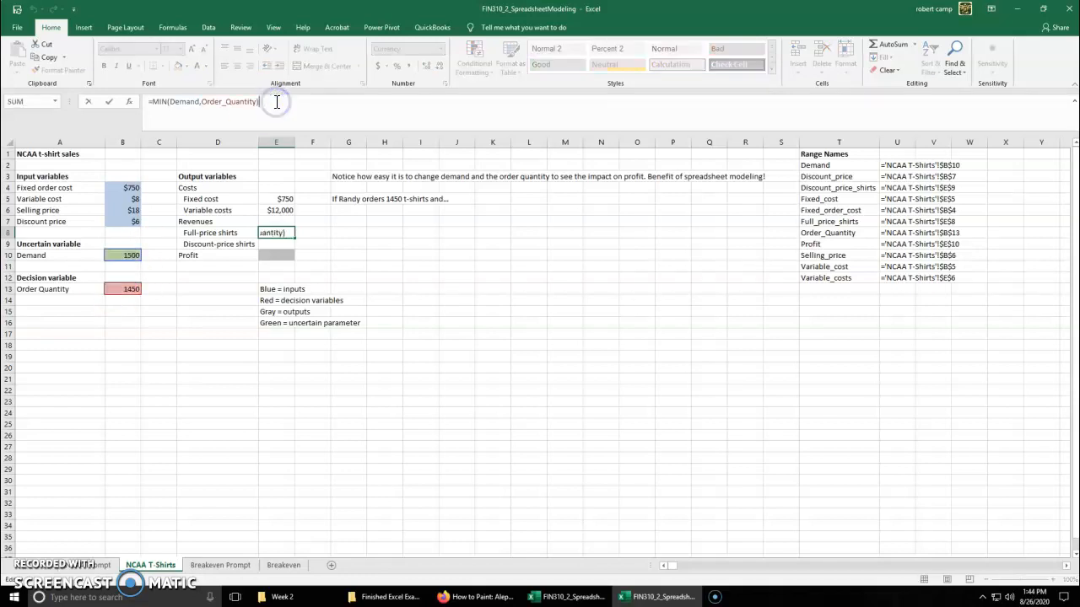
pyautogui.write('*')
pyautogui.click(109, 209)
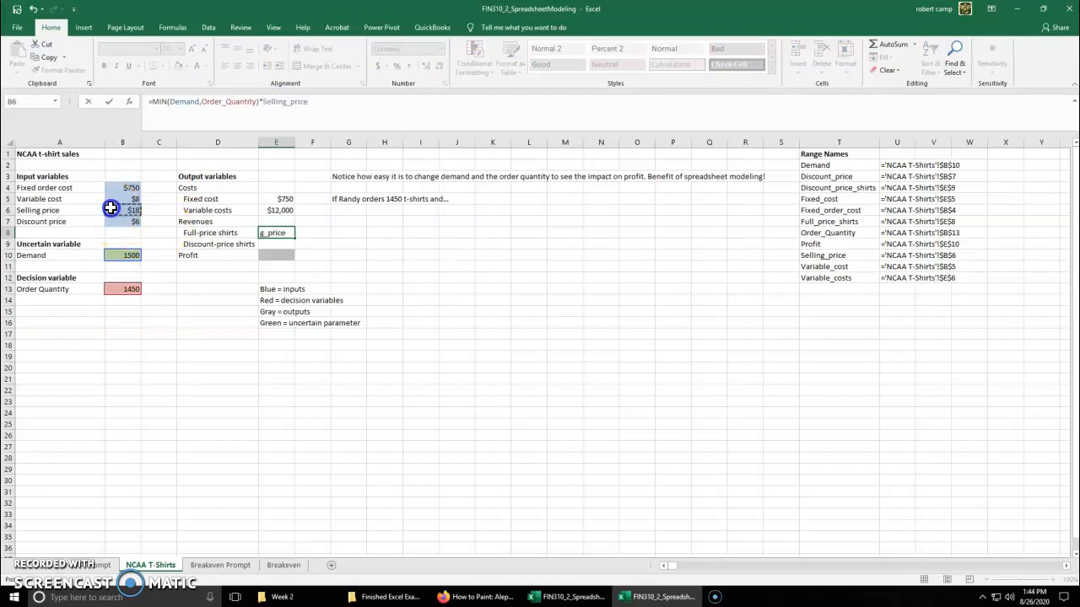
pyautogui.press('Return')
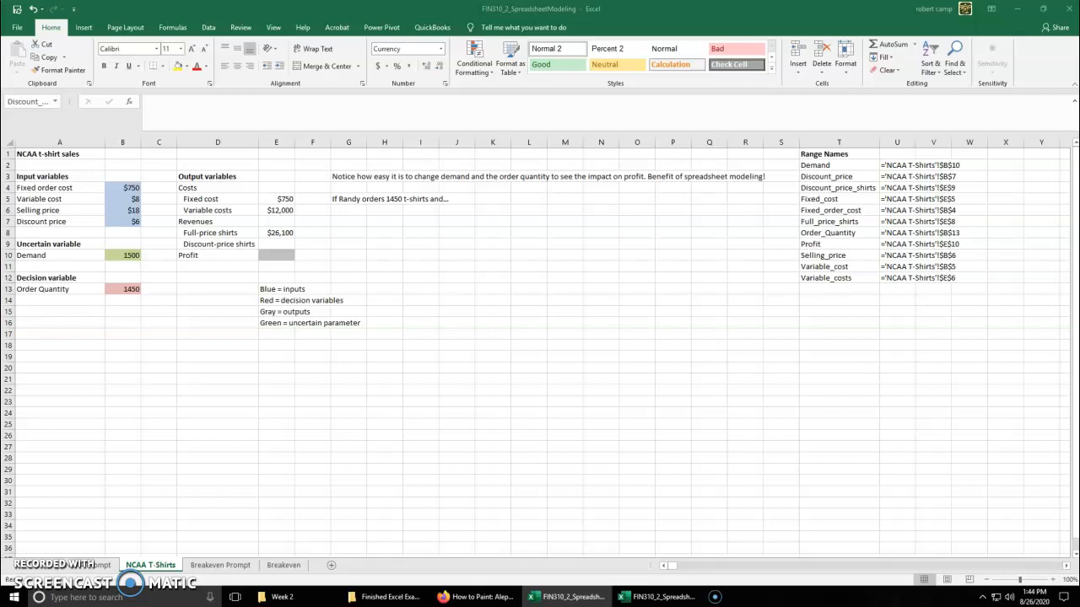
# Begin an IF formula in the Discount-price shirts cell E9 that tests Demand>Order_Quantity and returns 0 when true
pyautogui.click(612, 347)
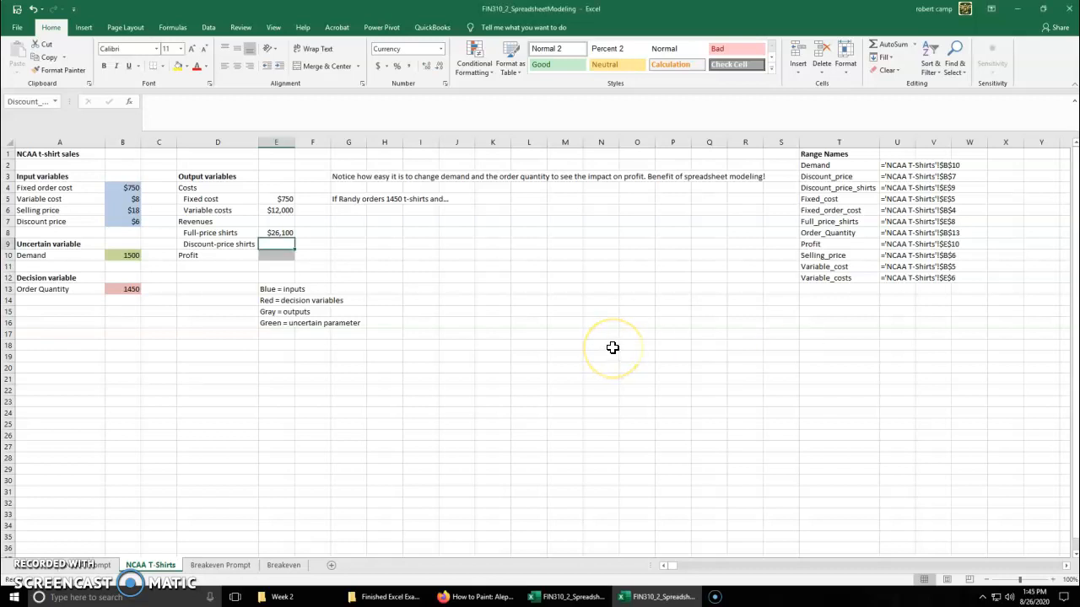
pyautogui.write('=')
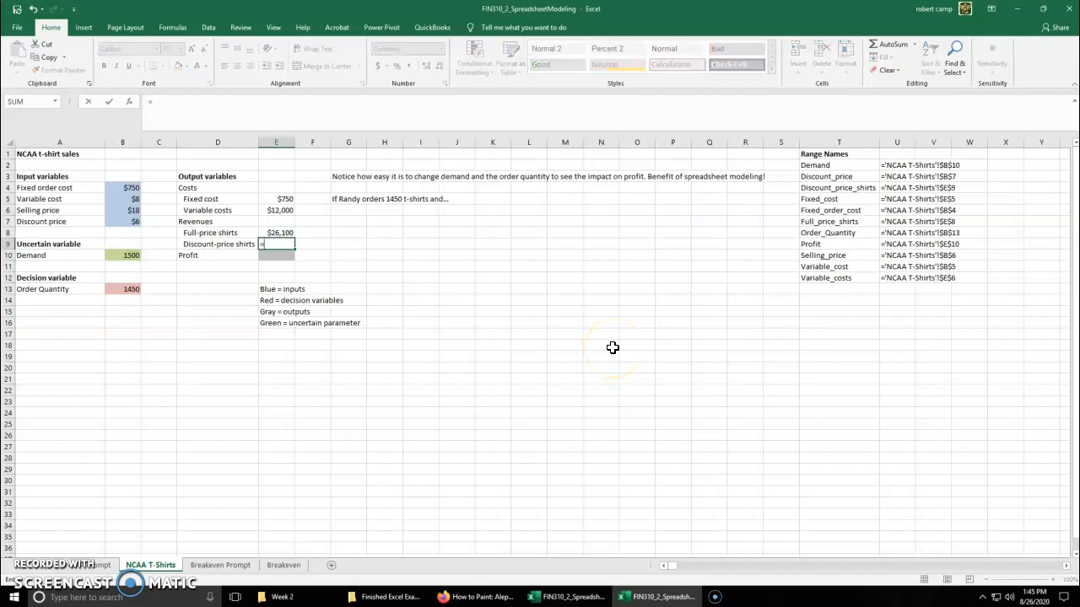
pyautogui.write('if(')
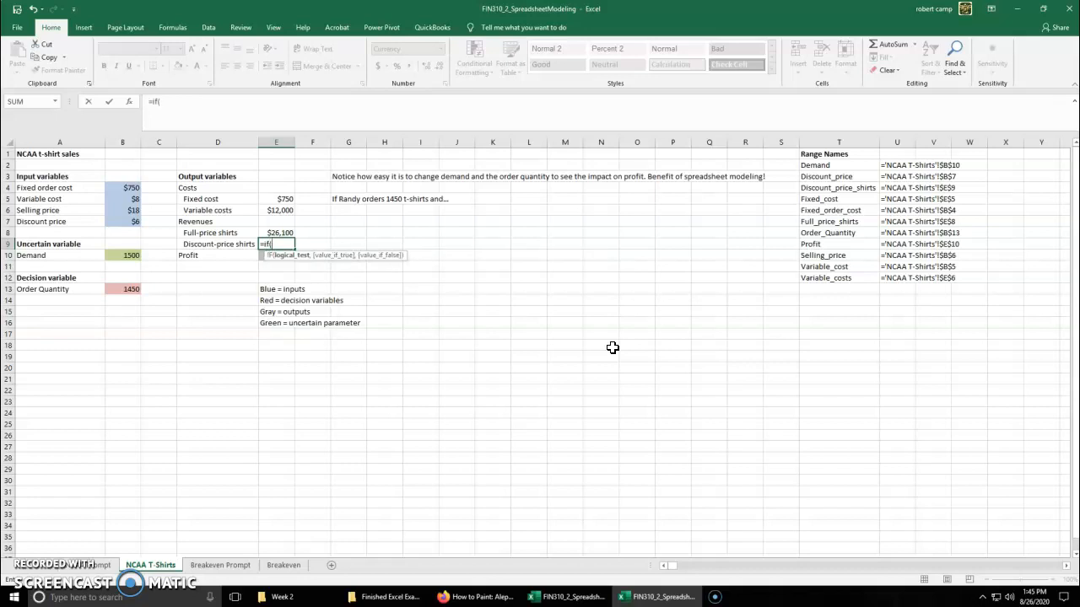
pyautogui.click(124, 256)
pyautogui.write('>')
pyautogui.click(120, 289)
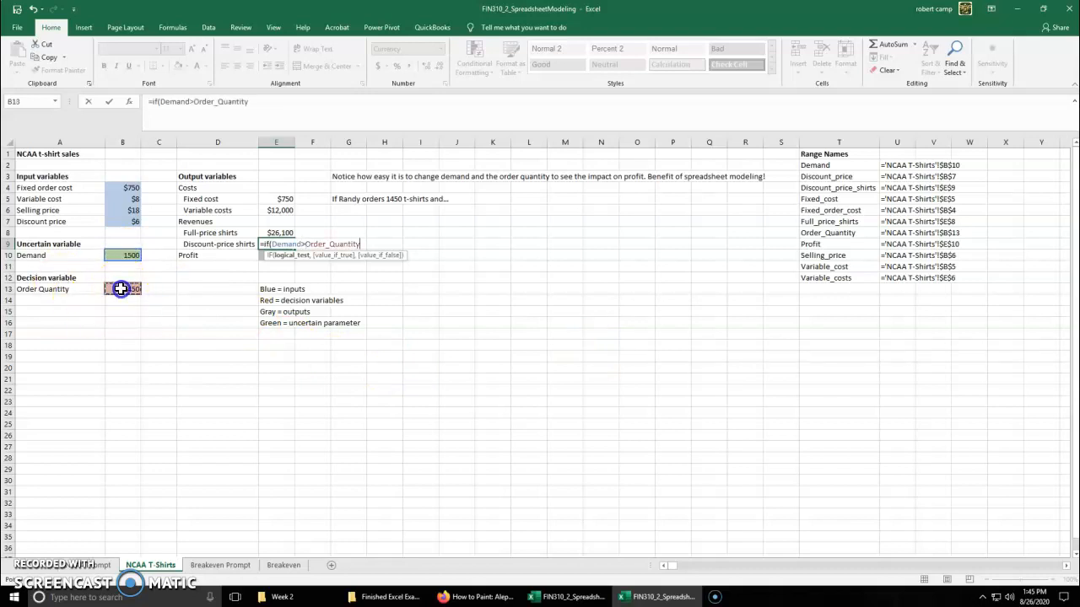
pyautogui.write(',0')
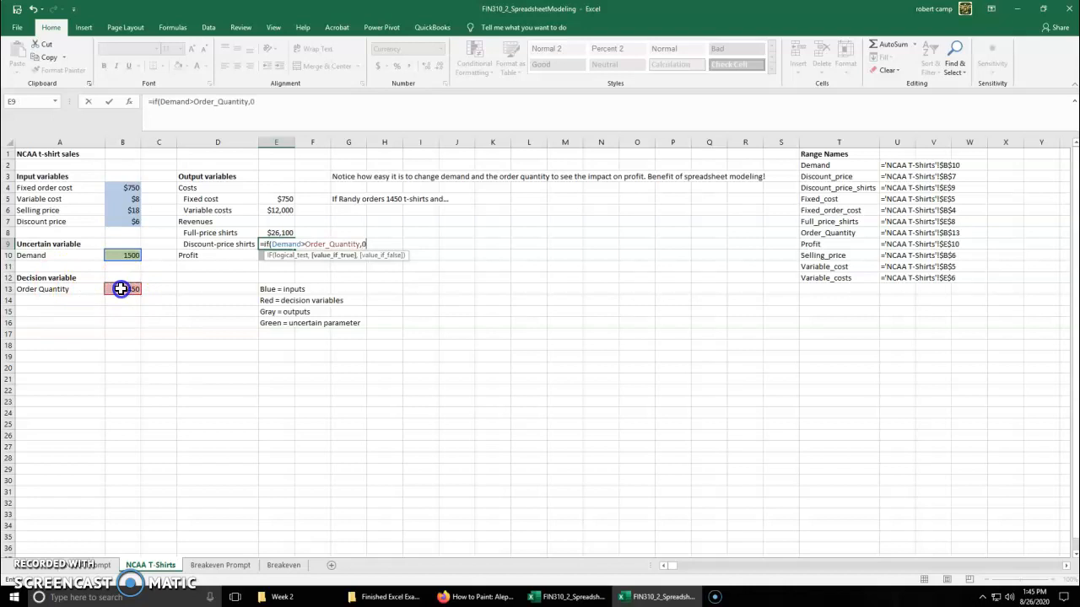
# Make Order_Quantity-Demand the value-if-false of the IF function in E9 and close its parenthesis
pyautogui.write(',')
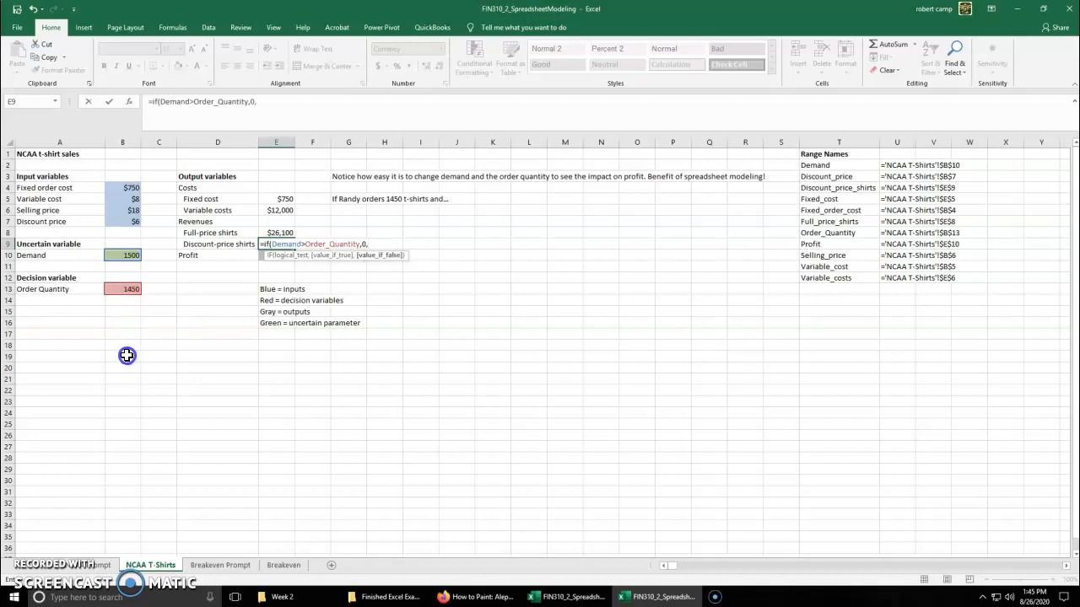
pyautogui.click(129, 289)
pyautogui.write('-')
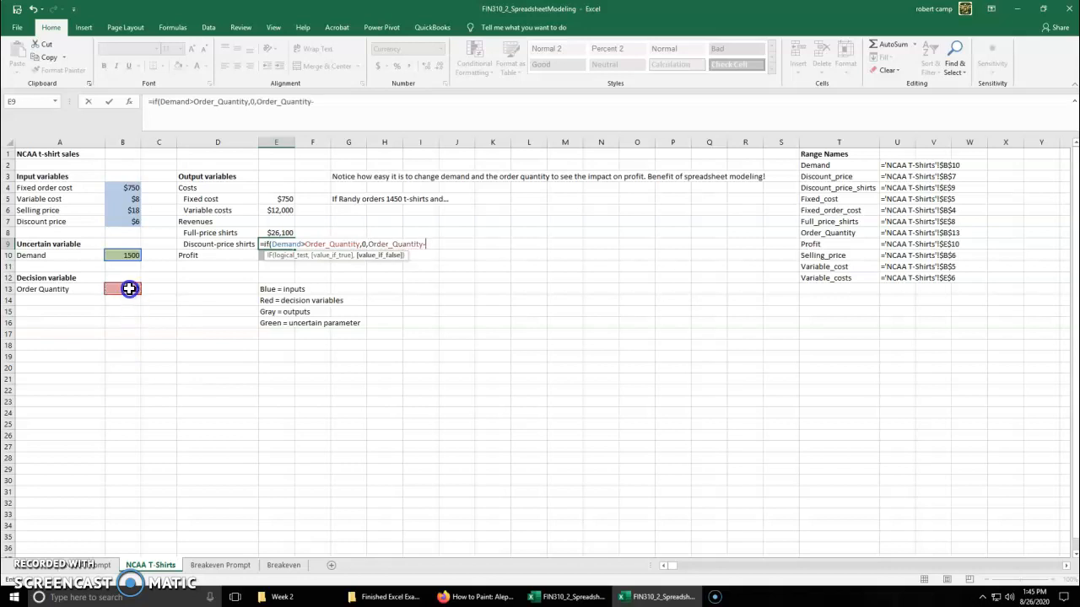
pyautogui.click(120, 255)
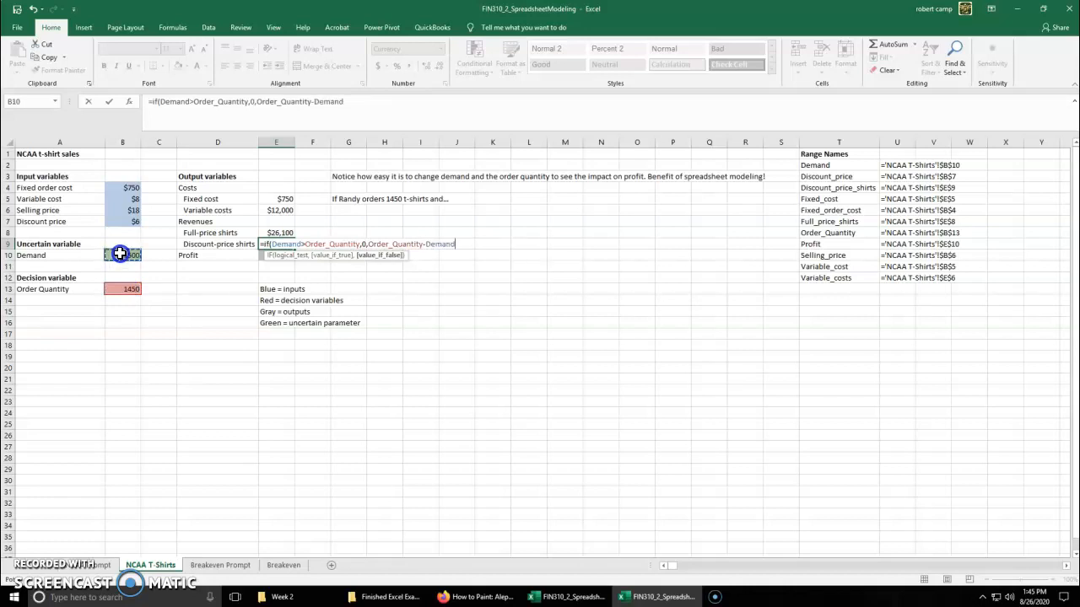
pyautogui.write(')')
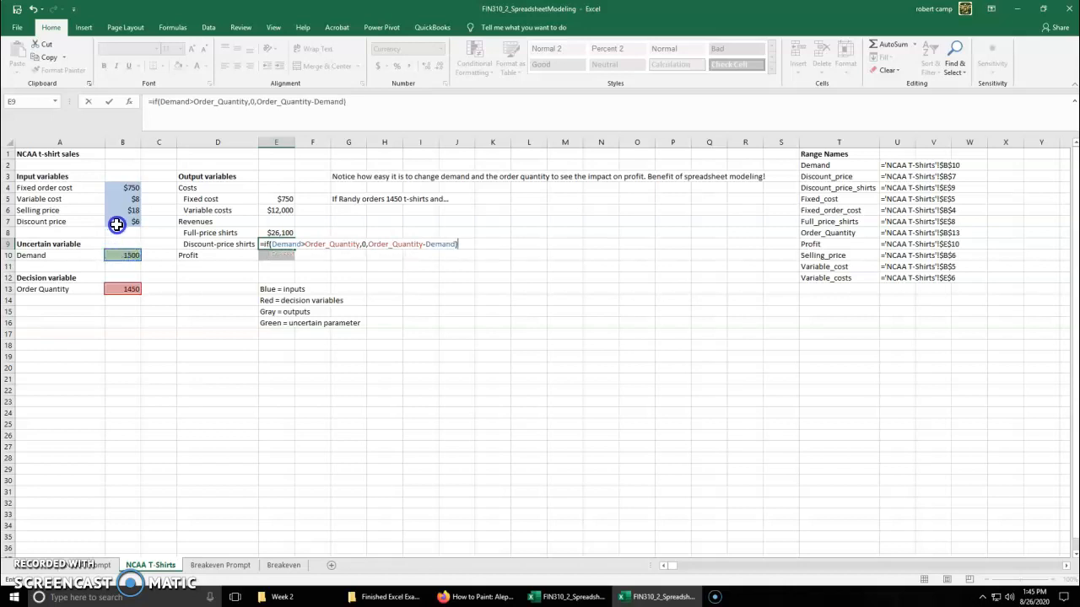
# Multiply the IF formula in E9 by Discount_price, check the entered formula, and select the Profit cell E10
pyautogui.click(382, 111)
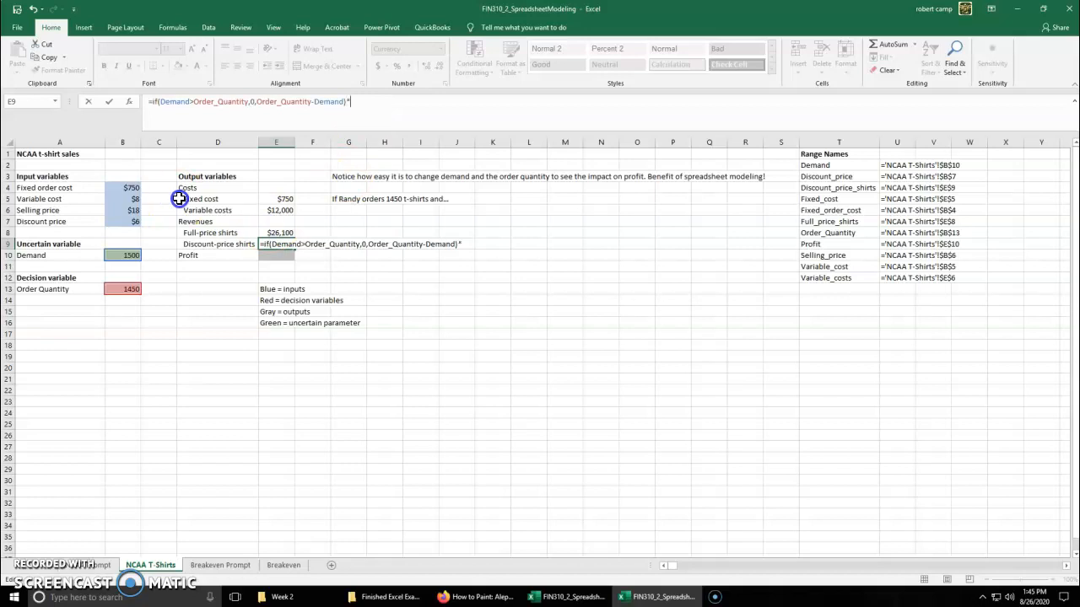
pyautogui.click(124, 222)
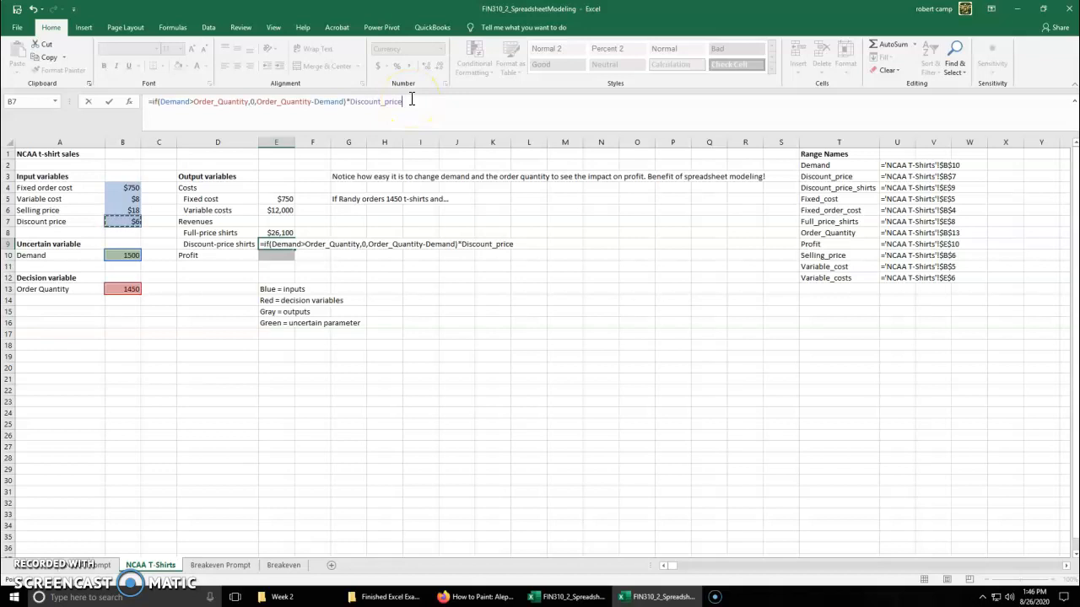
pyautogui.write(')')
pyautogui.press('BackSpace')
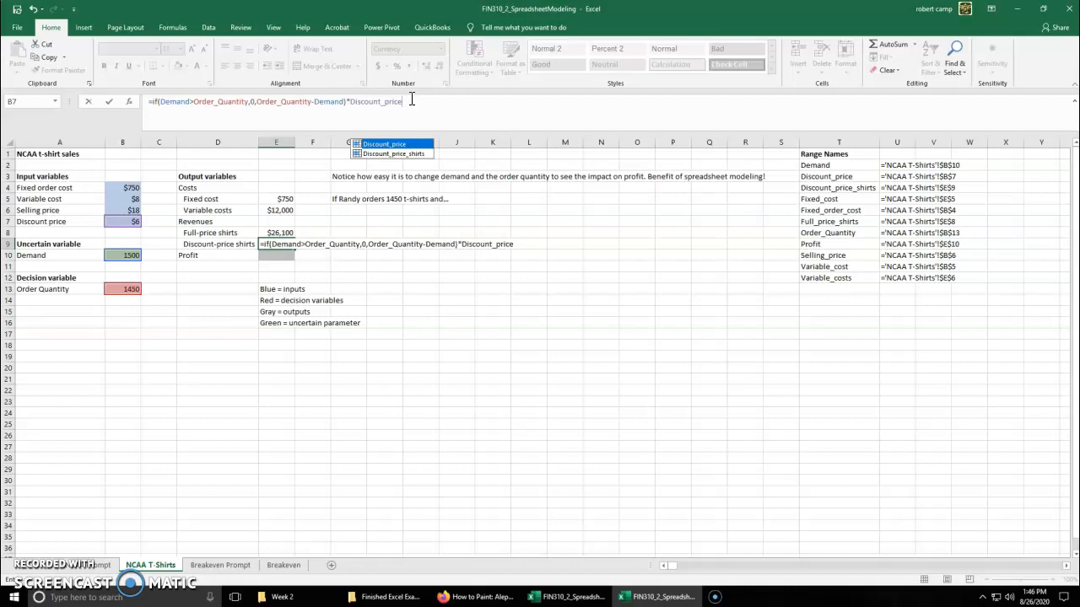
pyautogui.press('Return')
pyautogui.press('Up')
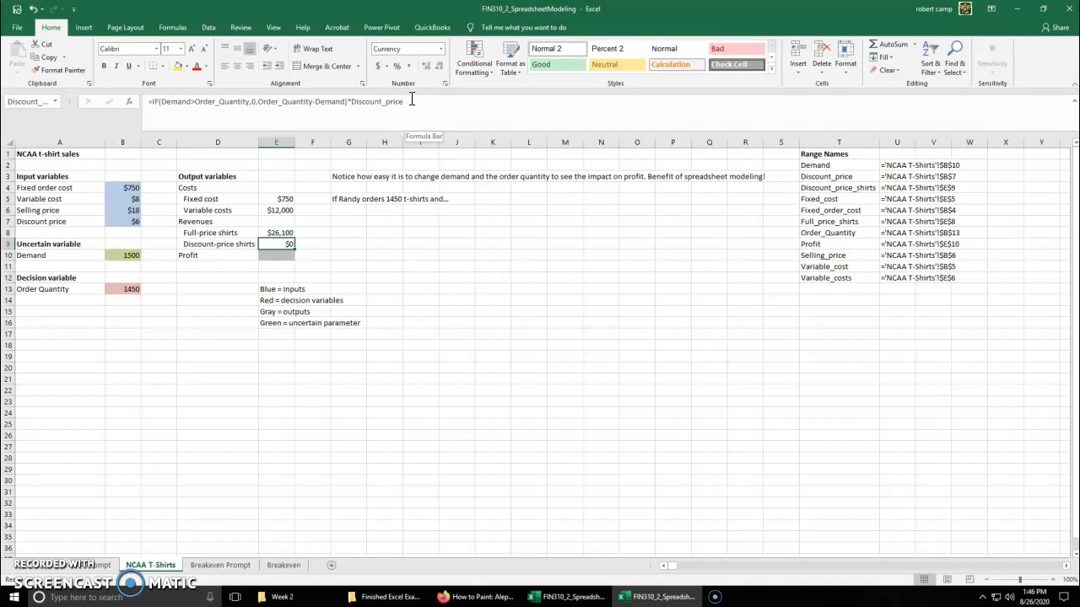
pyautogui.press('Down')
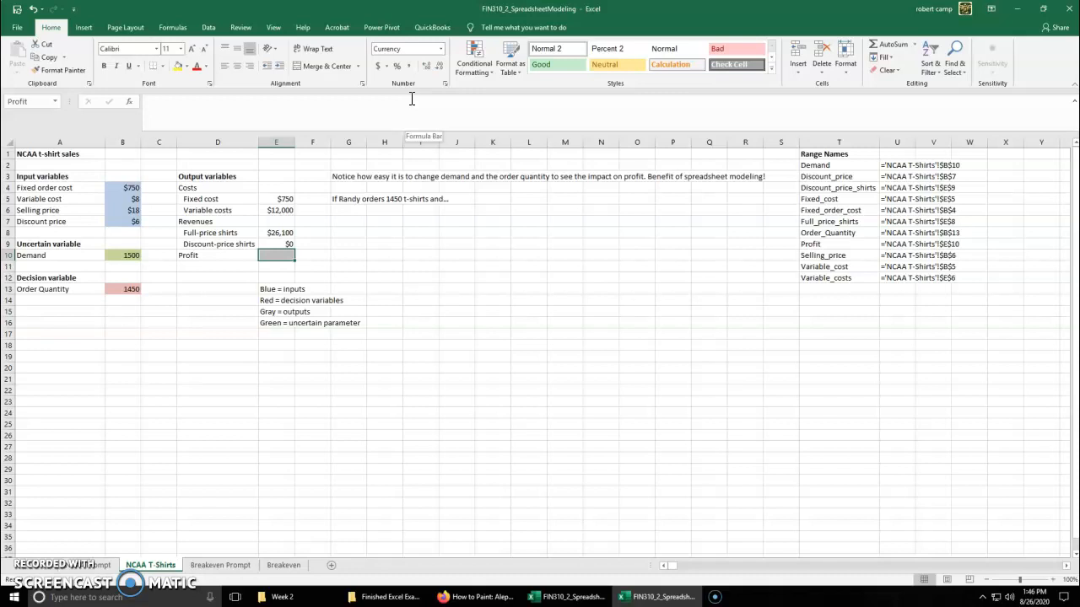
# Enter a SUM formula in the Profit cell E10 that adds the revenue cells E8:E9
pyautogui.write('=sum(')
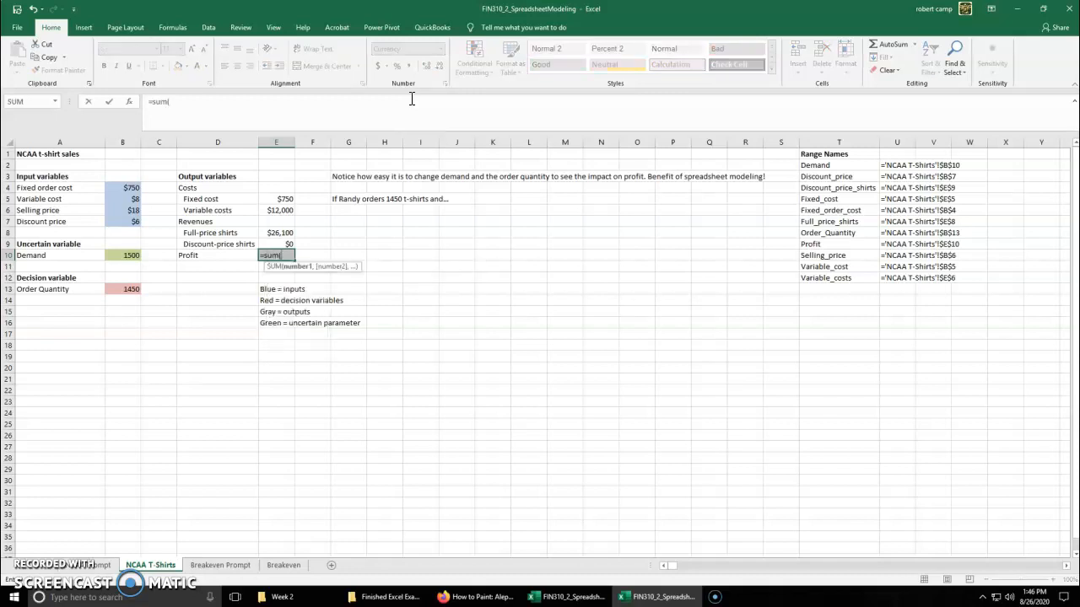
pyautogui.moveTo(278, 231); pyautogui.dragTo(286, 241)
pyautogui.press('Return')
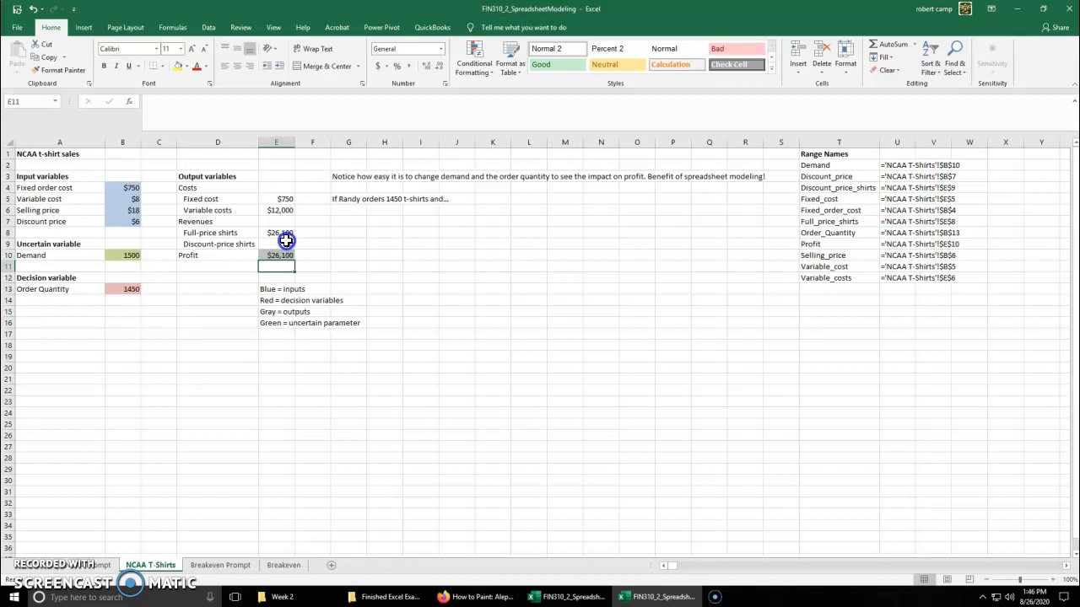
# Extend the Profit formula in E10 to subtract Variable_costs and Fixed_cost from the revenue sum
pyautogui.click(278, 257)
pyautogui.click(236, 99)
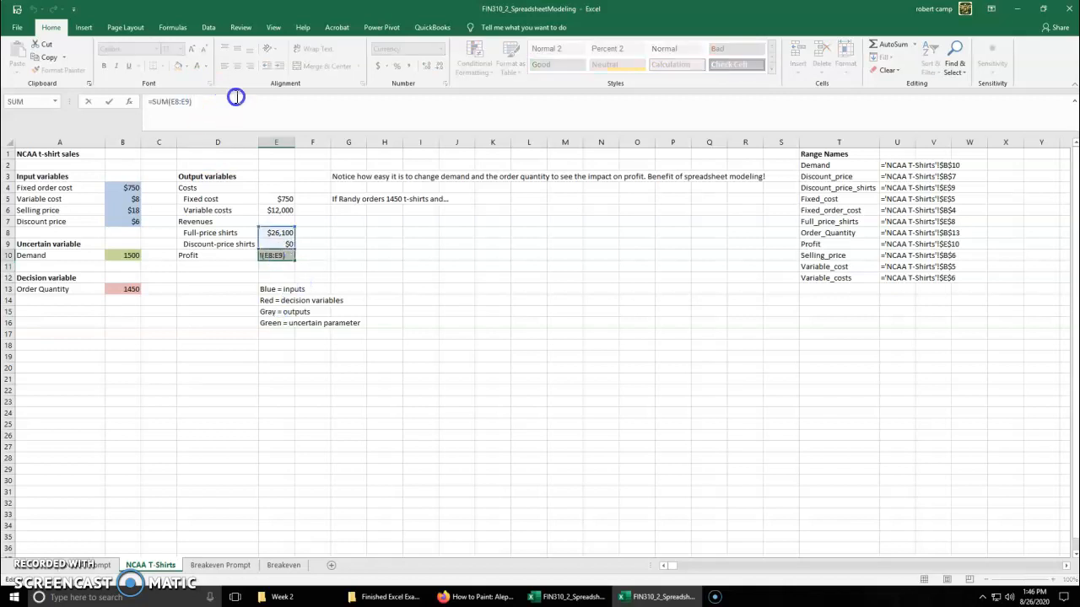
pyautogui.write('-')
pyautogui.click(287, 210)
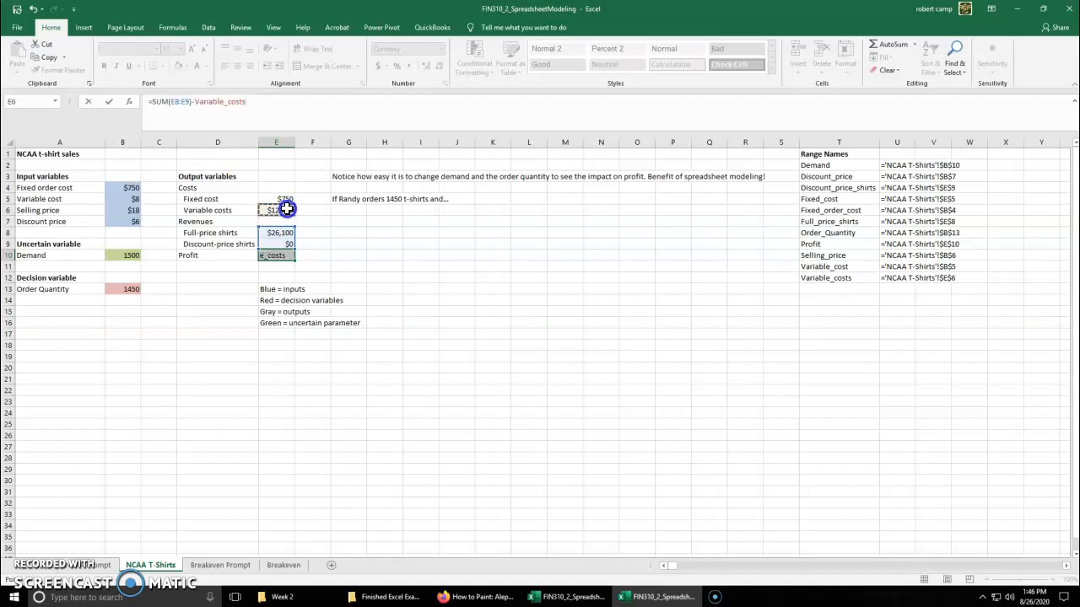
pyautogui.write('-')
pyautogui.click(268, 204)
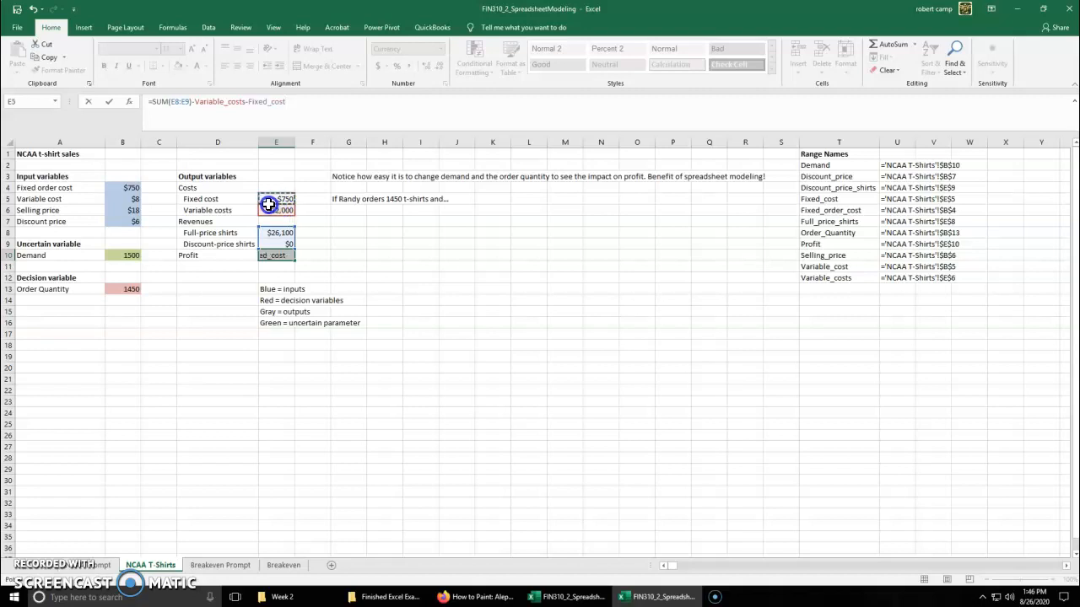
pyautogui.press('Return')
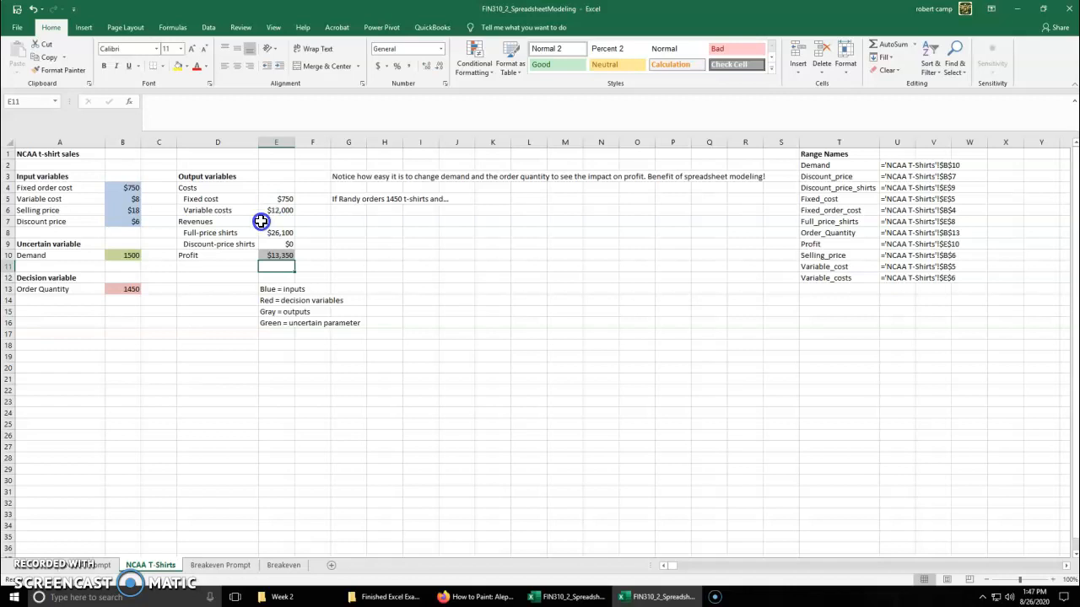
# Test the profit model with Demand in B10 set to 1300 and then to 1400
pyautogui.click(129, 254)
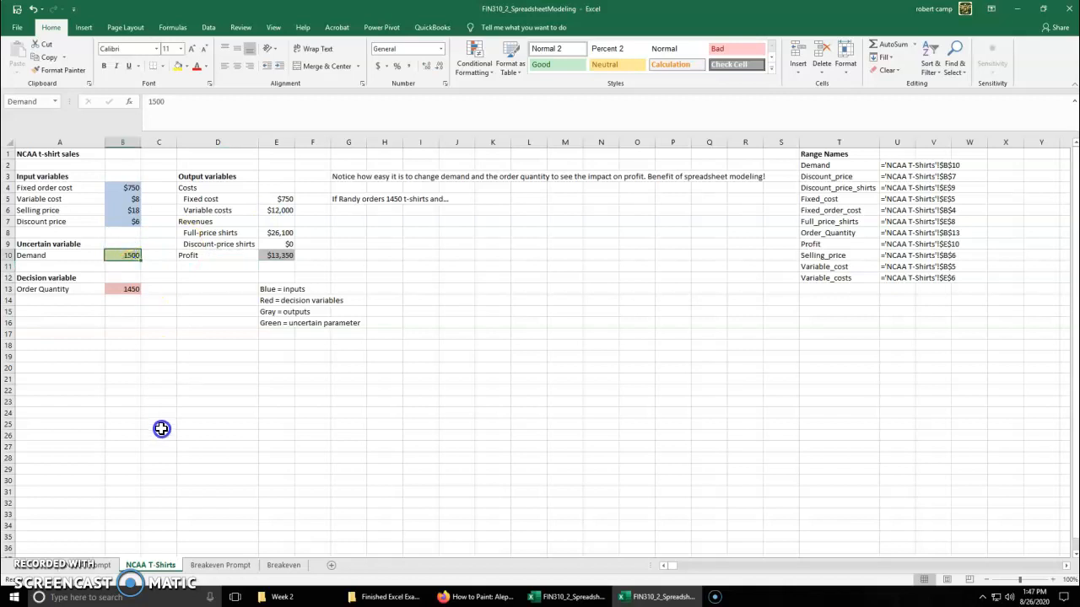
pyautogui.write('1300')
pyautogui.press('Return')
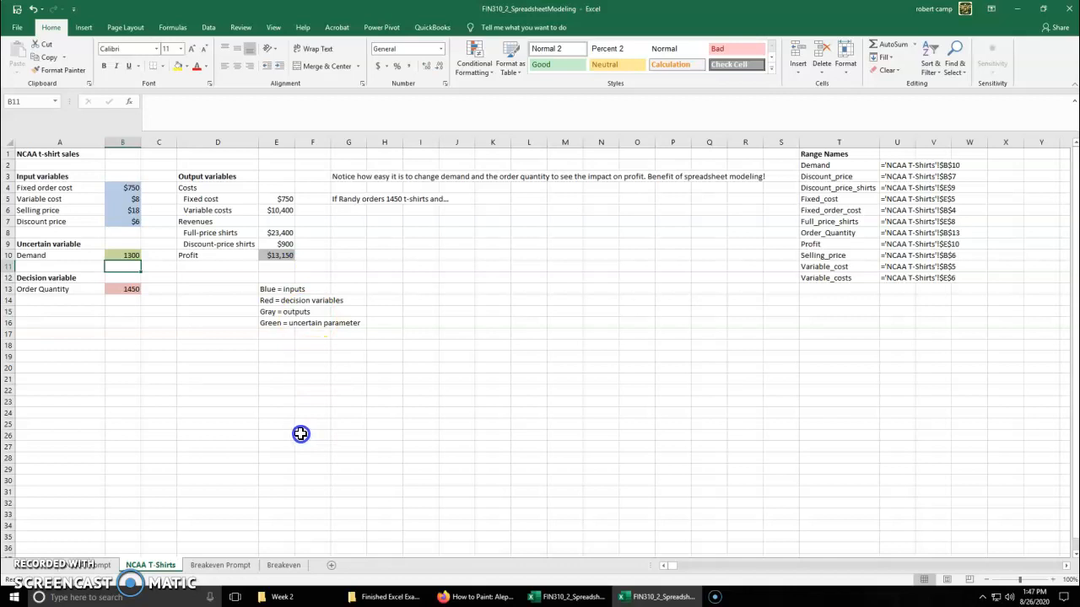
pyautogui.click(114, 258)
pyautogui.write('1400')
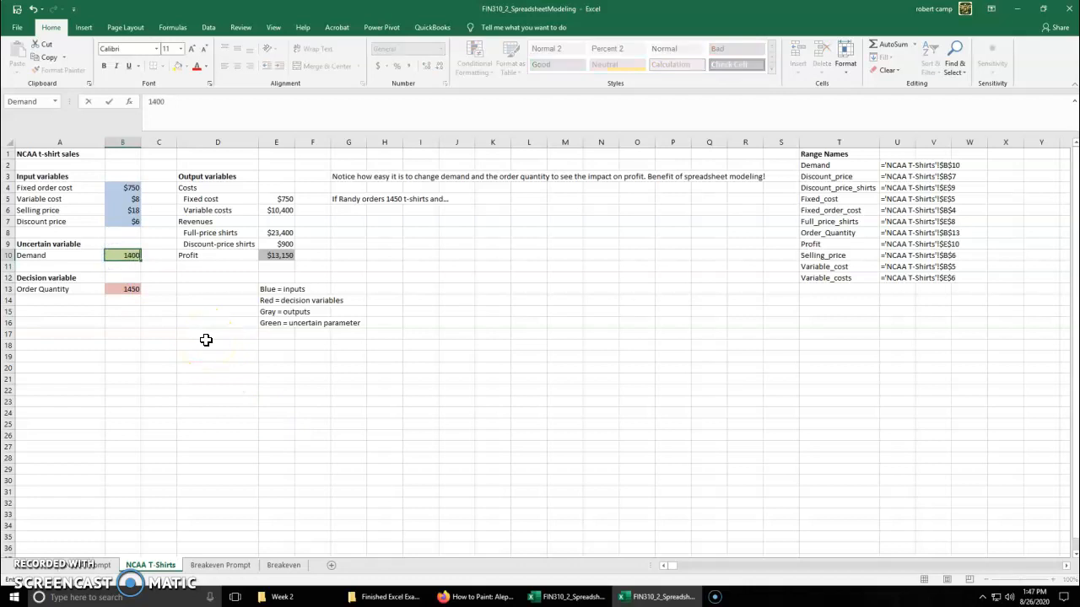
pyautogui.press('Return')
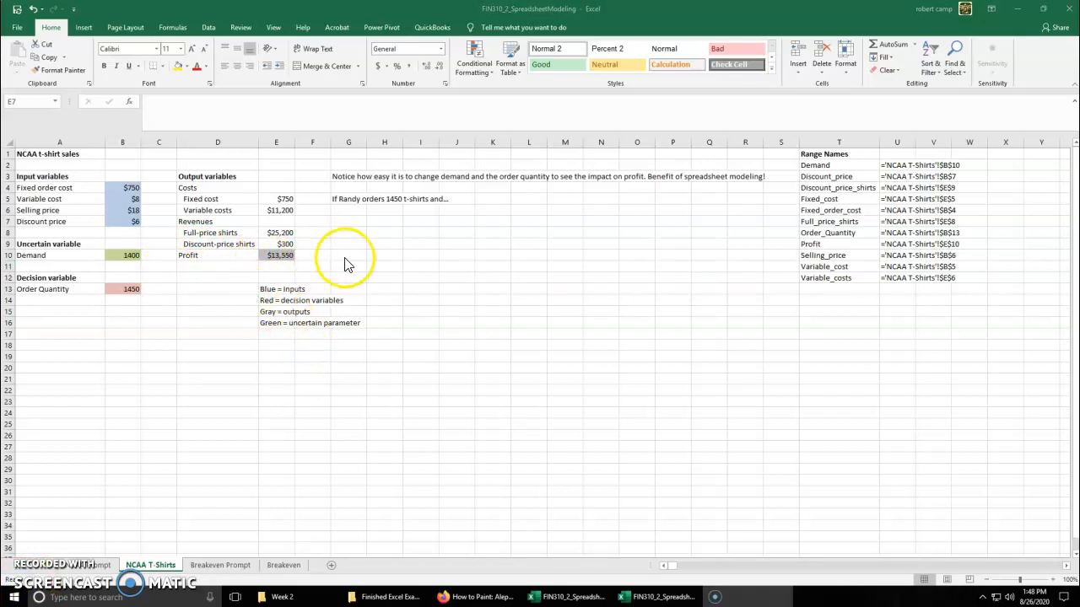
# Correct the Variable costs formula in E6 to multiply Variable_cost by Order_Quantity instead of Demand
pyautogui.click(284, 200)
pyautogui.click(277, 210)
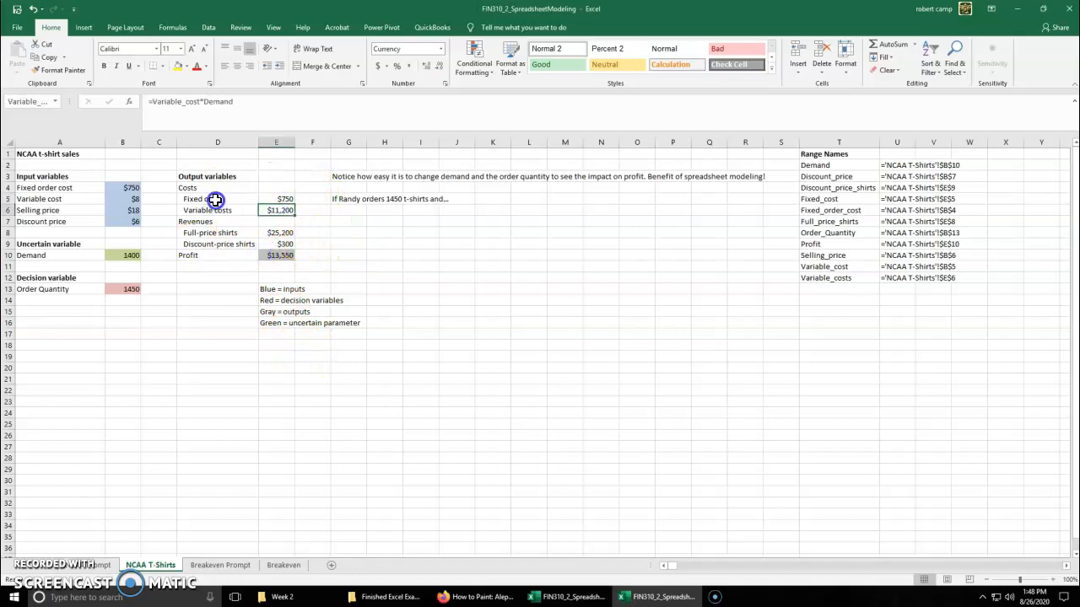
pyautogui.click(259, 118)
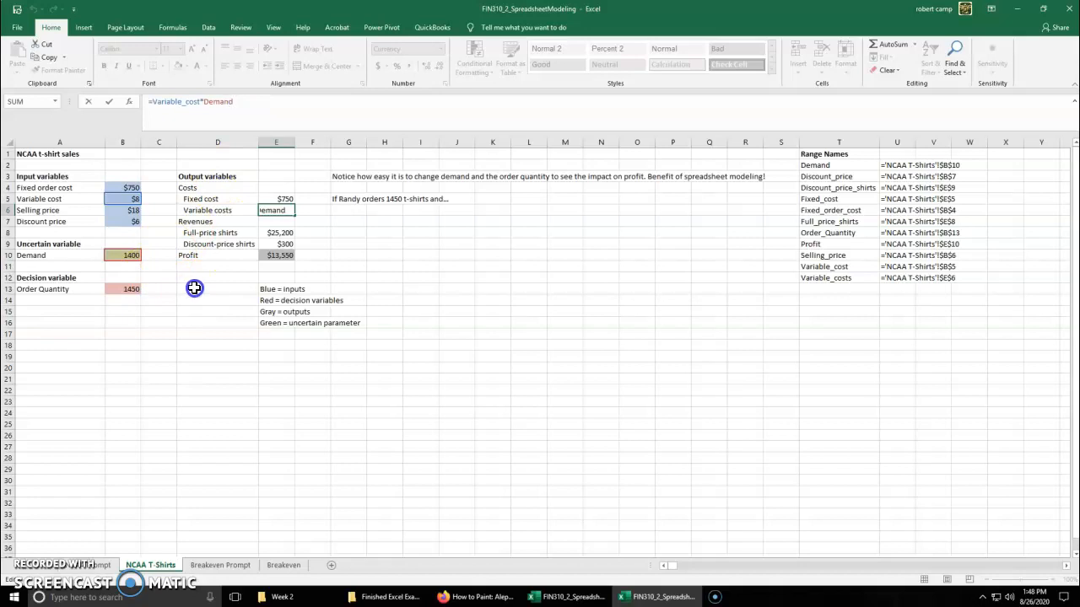
pyautogui.press('BackSpace')
pyautogui.press('BackSpace')
pyautogui.press('BackSpace')
pyautogui.press('BackSpace')
pyautogui.press('BackSpace')
pyautogui.press('BackSpace')
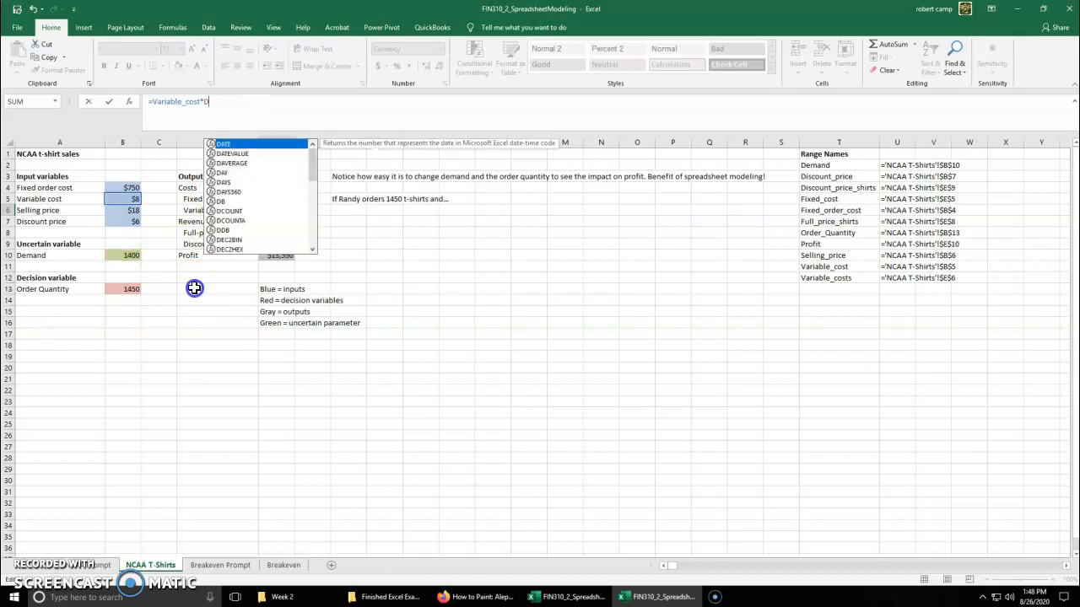
pyautogui.click(132, 290)
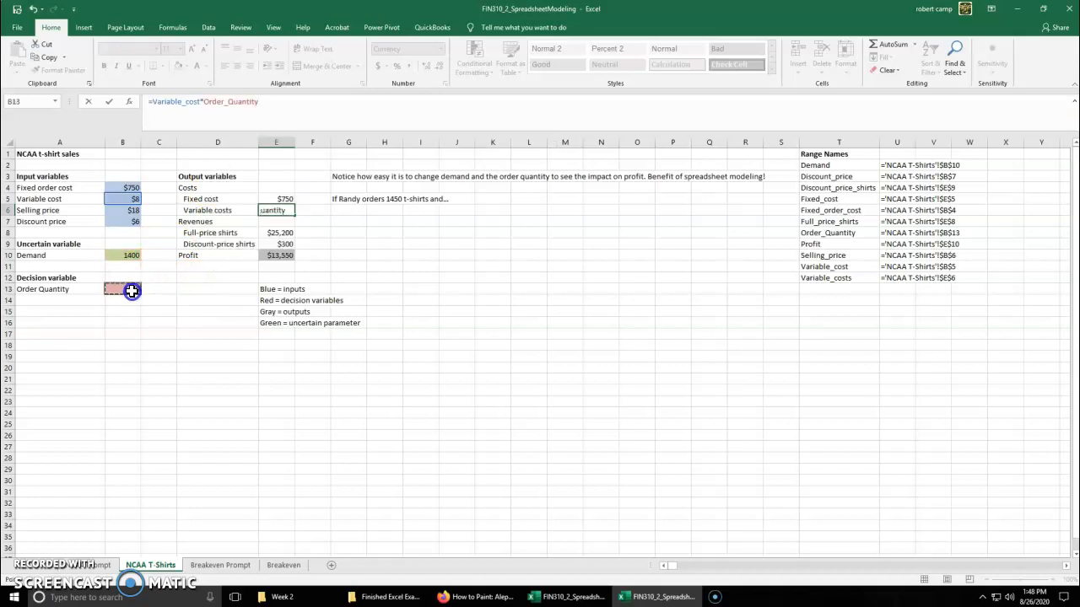
pyautogui.press('Return')
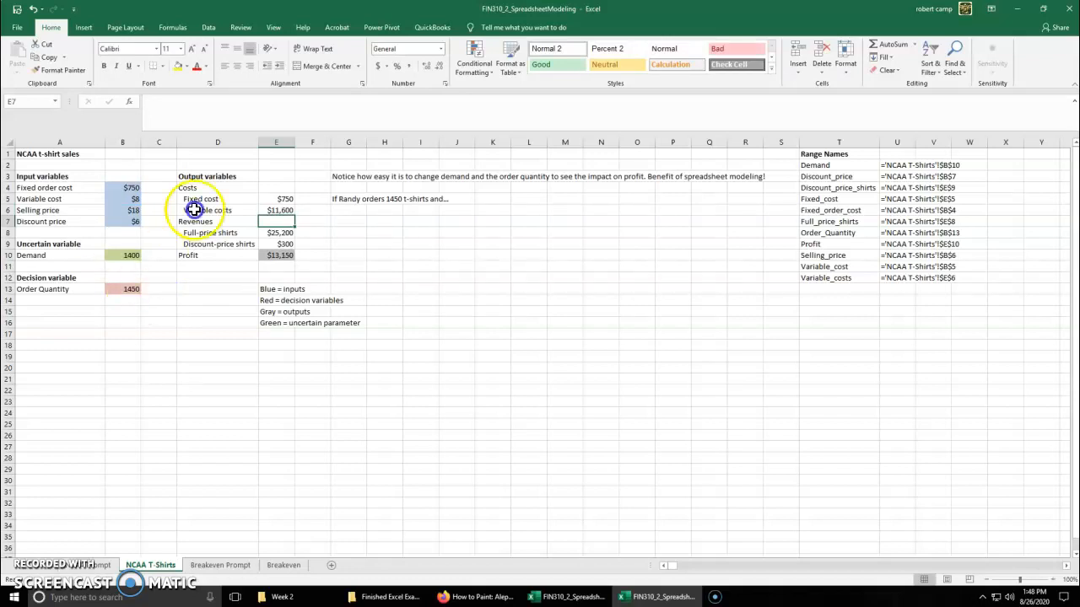
# Test the corrected model with Demand in B10 set to 1500 and then to 1450
pyautogui.click(124, 254)
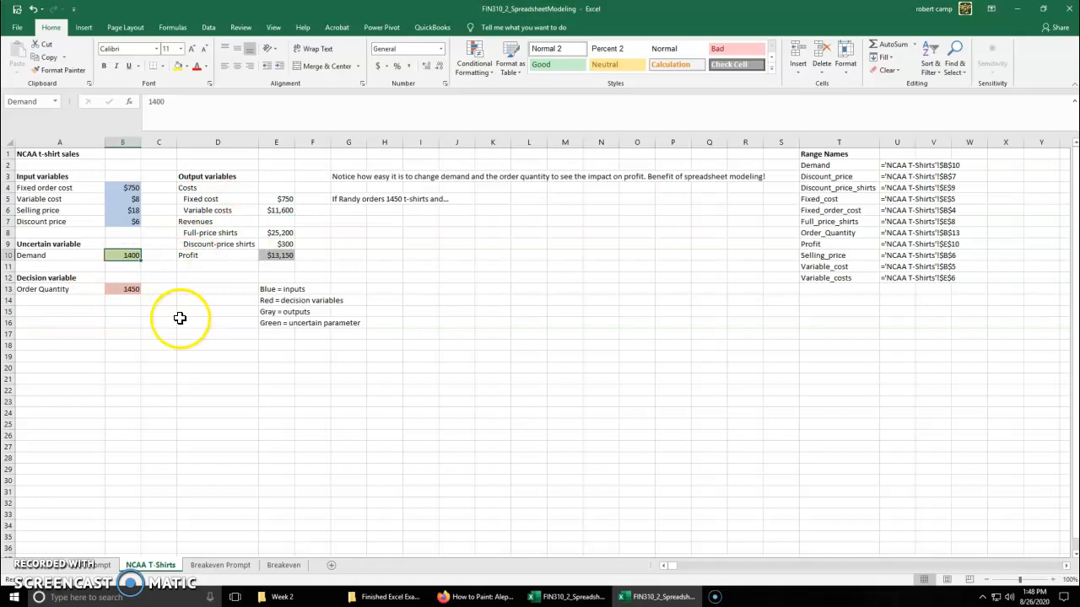
pyautogui.write('1500')
pyautogui.press('Return')
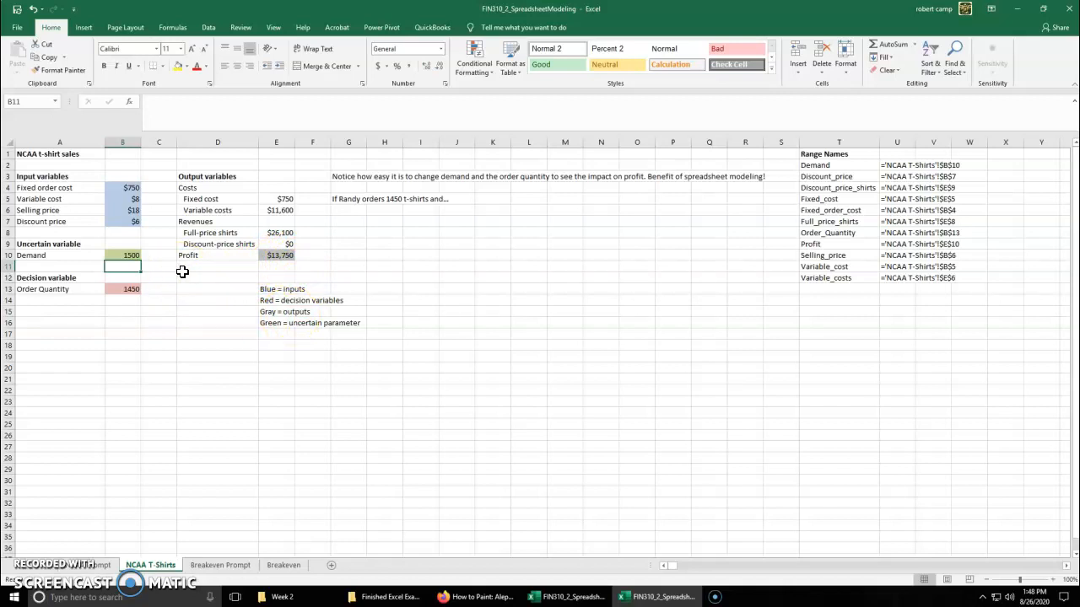
pyautogui.click(124, 255)
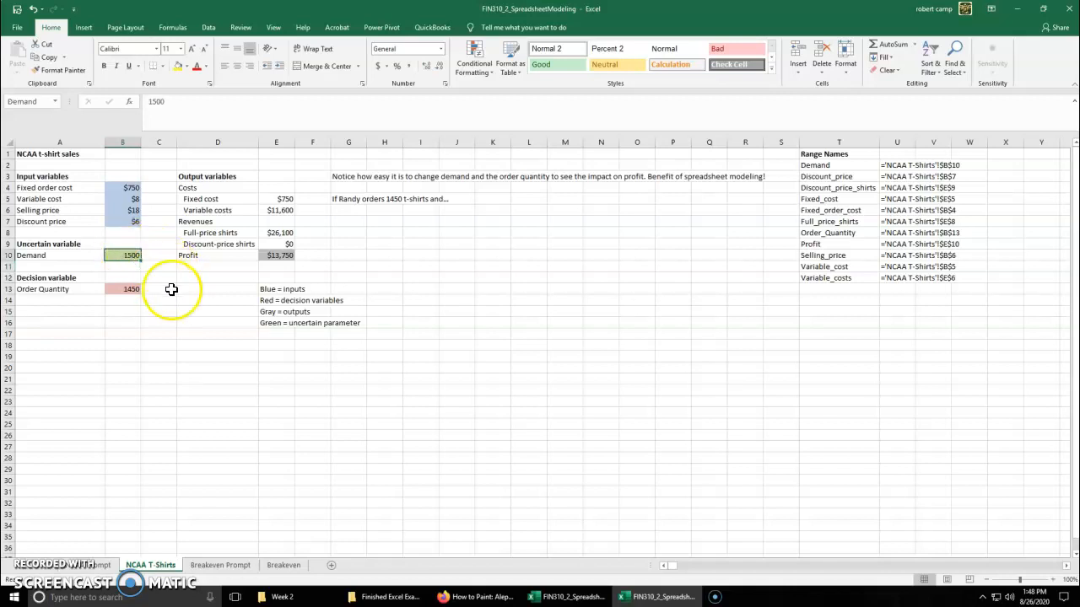
pyautogui.write('1450')
pyautogui.press('Return')
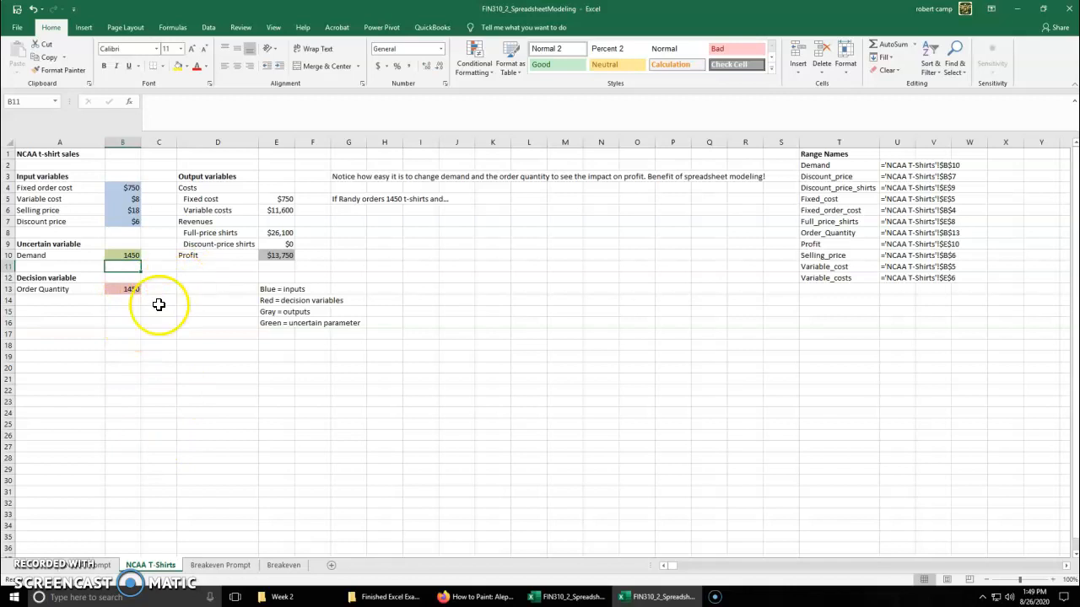
# Set Demand in B10 to 1000 to test profit when demand is well below the order quantity
pyautogui.click(127, 255)
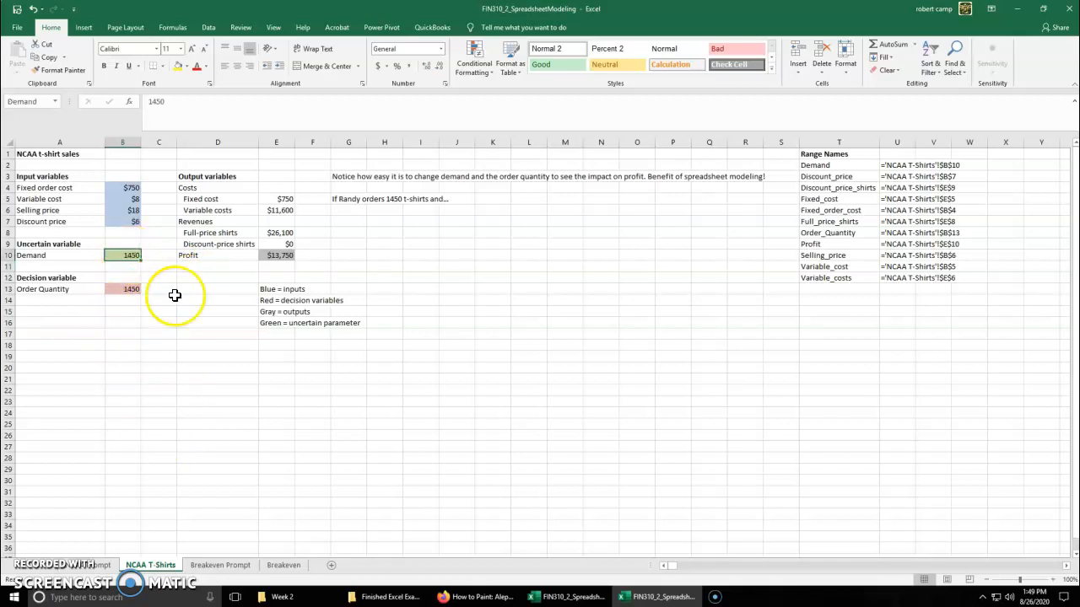
pyautogui.write('1000')
pyautogui.press('Return')
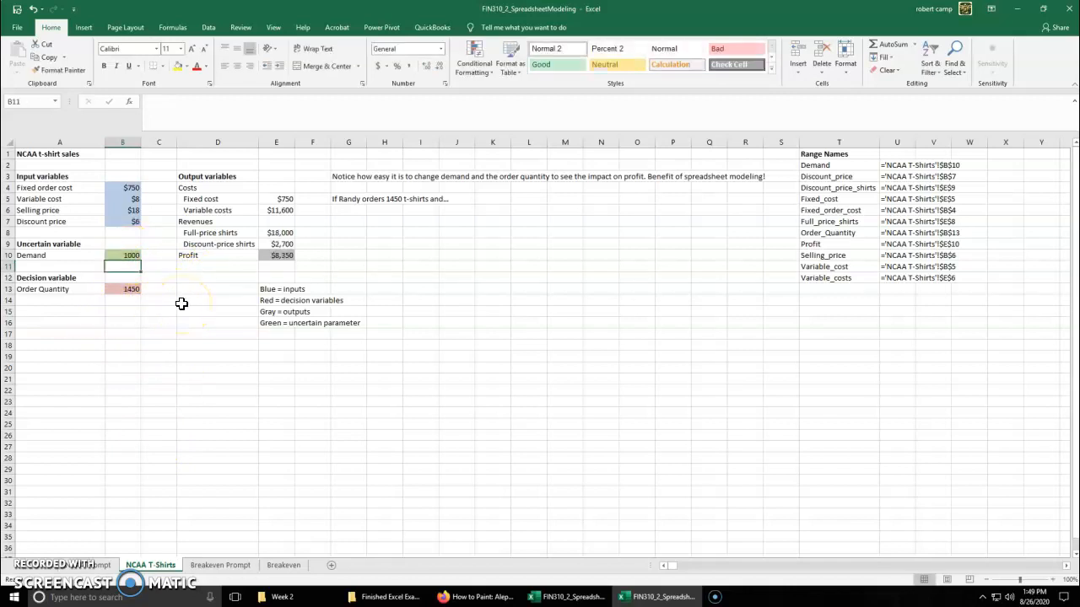